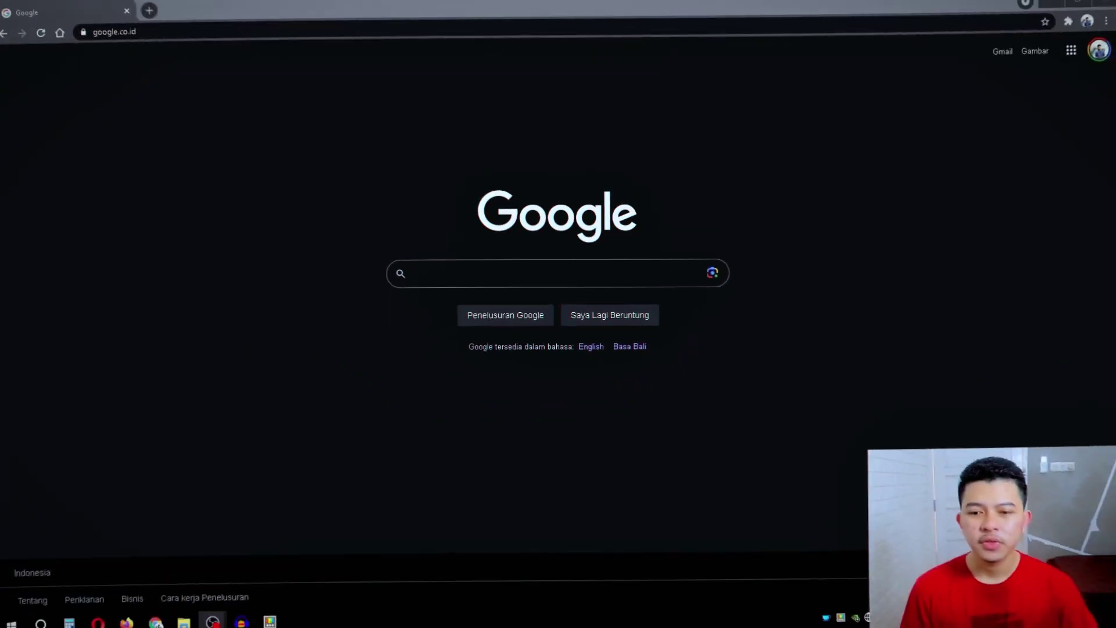
Step: Search Google for YouTube Studio, open the studio.youtube.com result and keep only its tab open
left_click(157, 617)
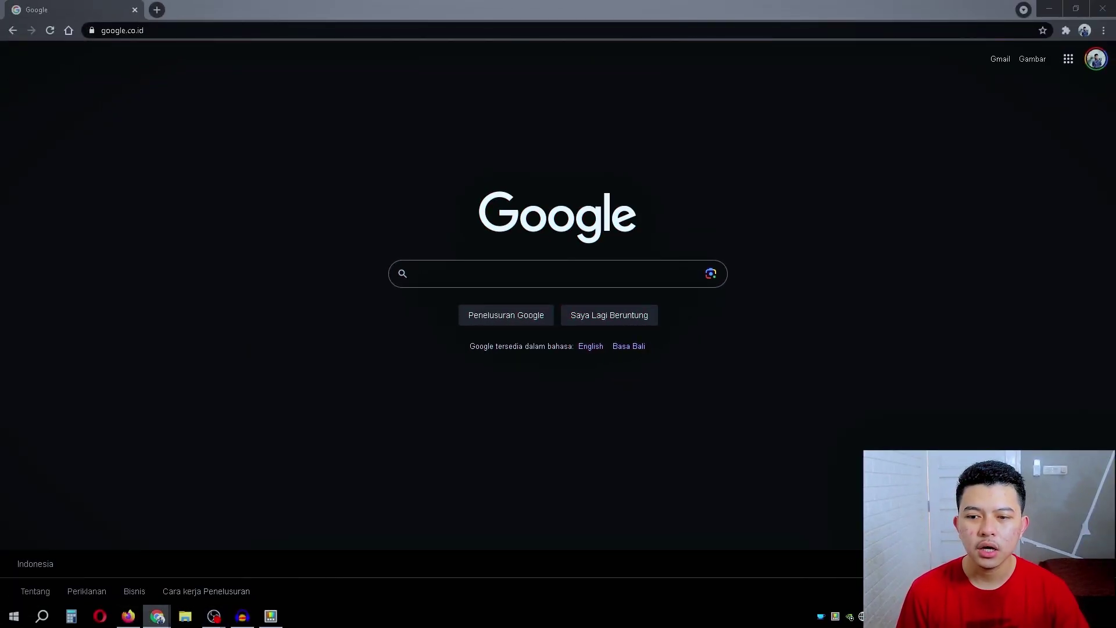
left_click(526, 280)
type("y")
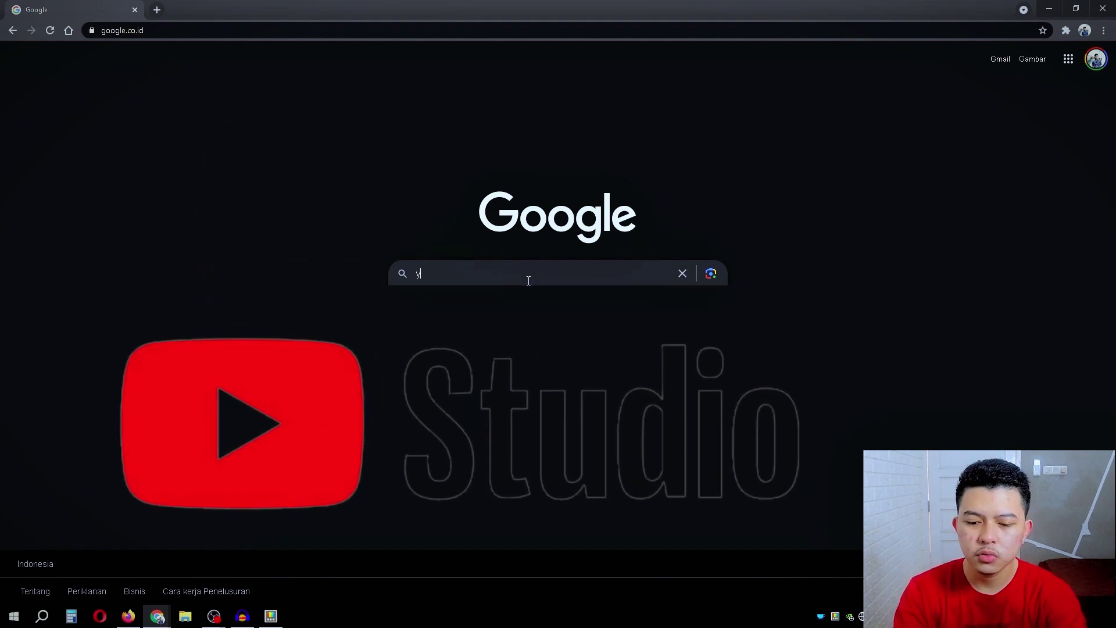
type("outuge studio")
key("Return")
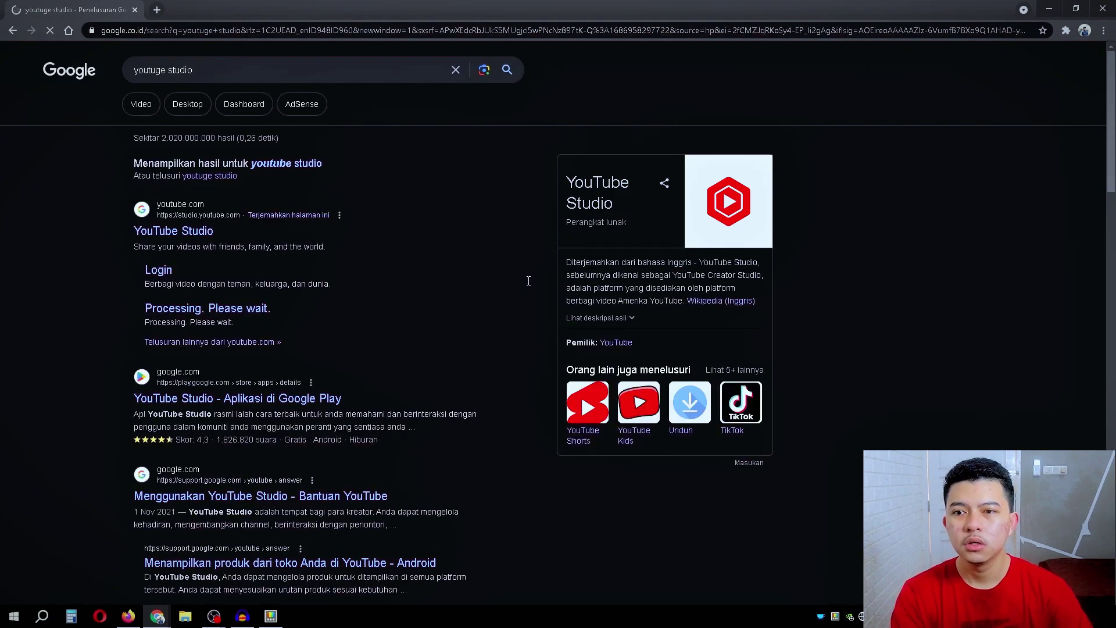
left_click(169, 231)
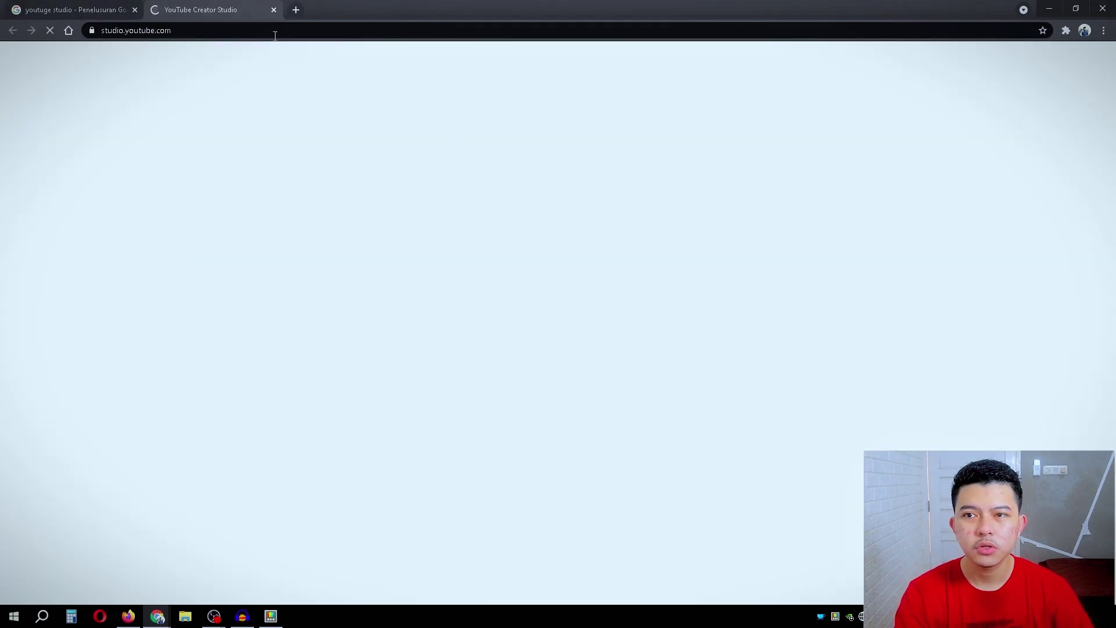
left_click(134, 9)
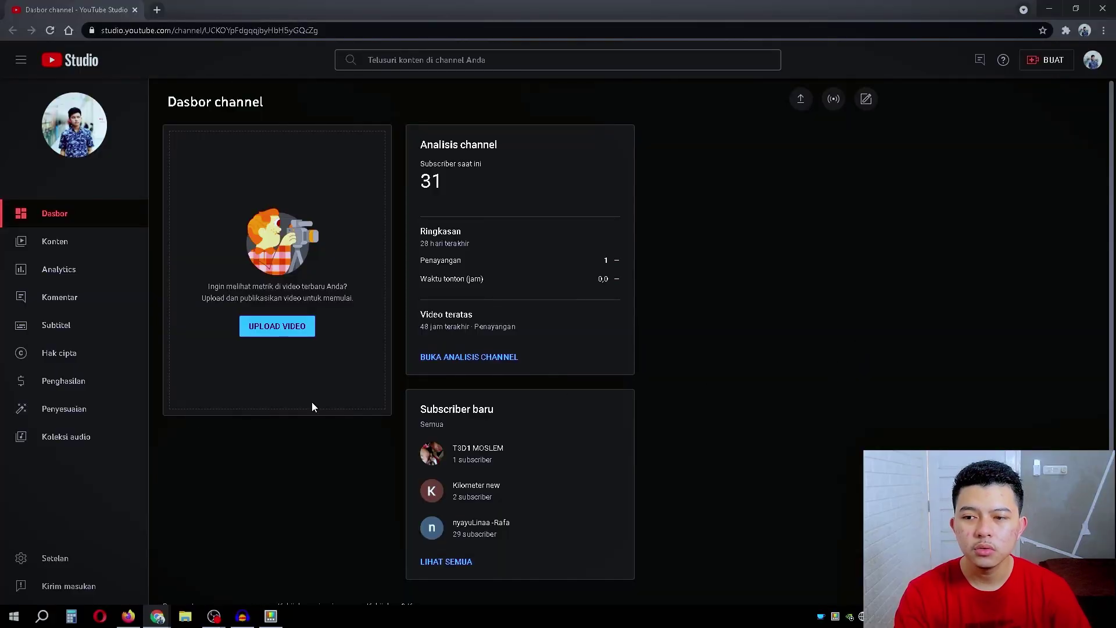
Step: Open the channel's audio library (Koleksi audio) and filter the music to tracks marked "Tidak perlu atribusi"
left_click(91, 437)
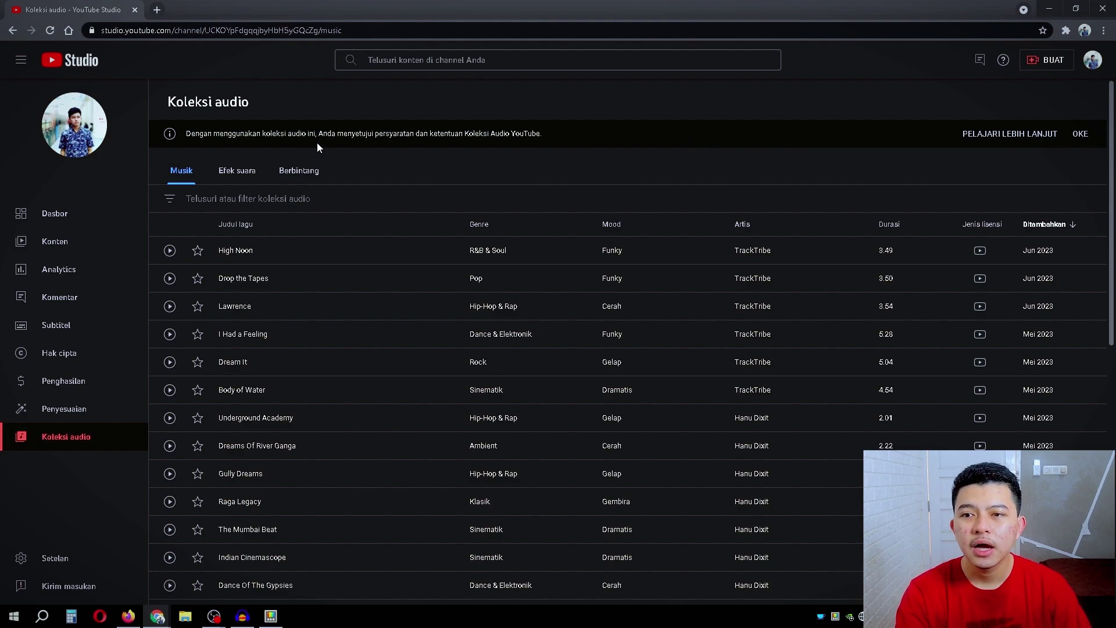
left_click(170, 203)
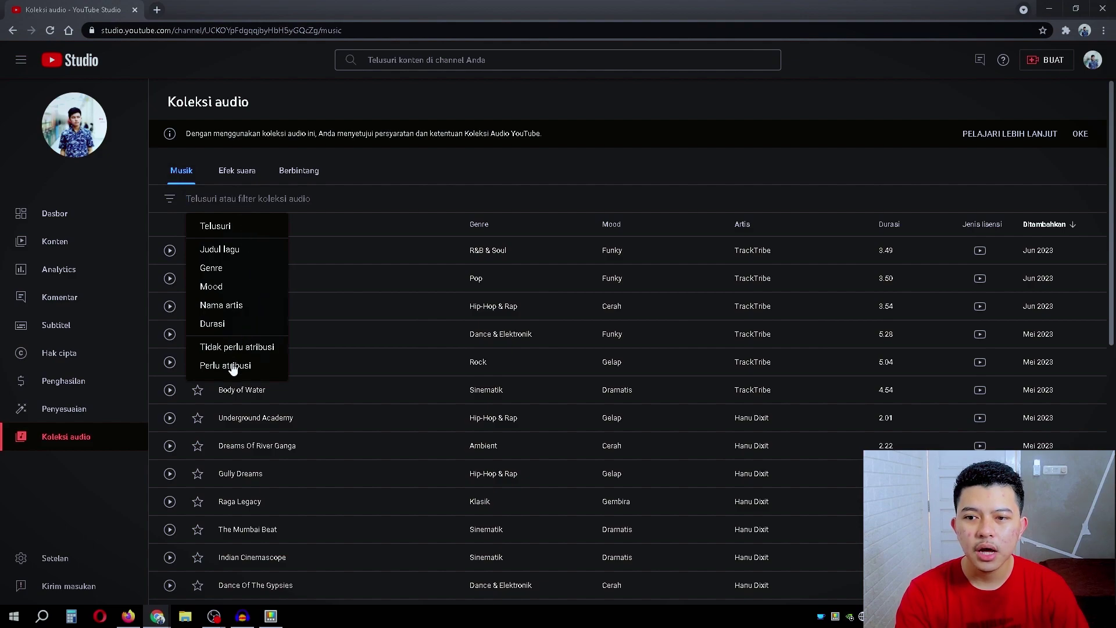
left_click(246, 348)
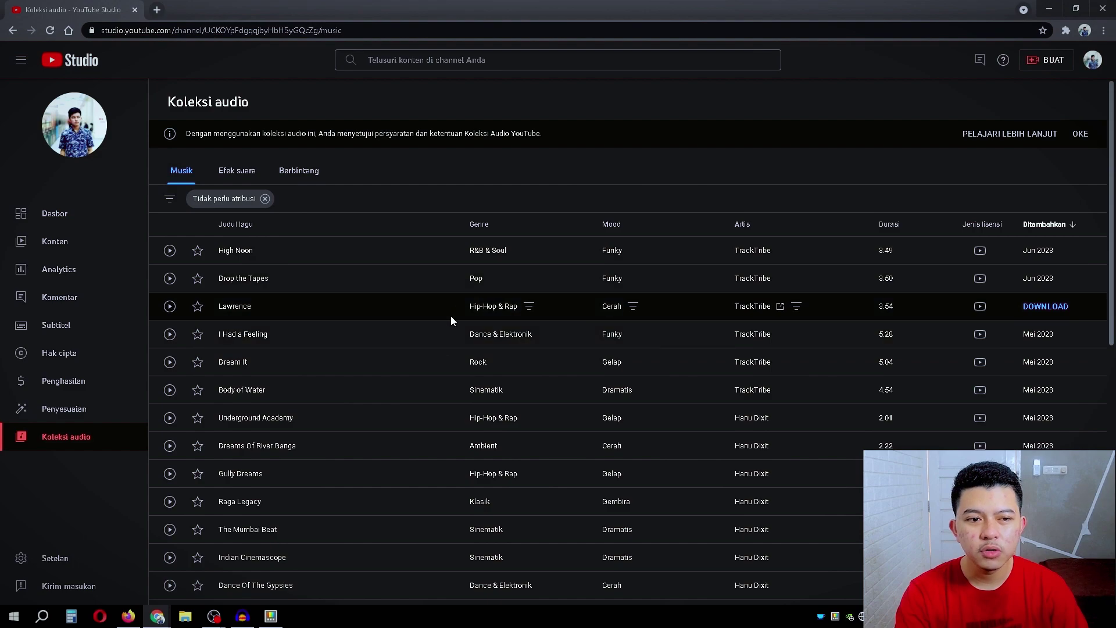
Step: Browse the attribution-free music list and listen to a preview of the track "Drop the Tapes"
scroll(451, 319, "down", 3)
scroll(798, 273, "up", 3)
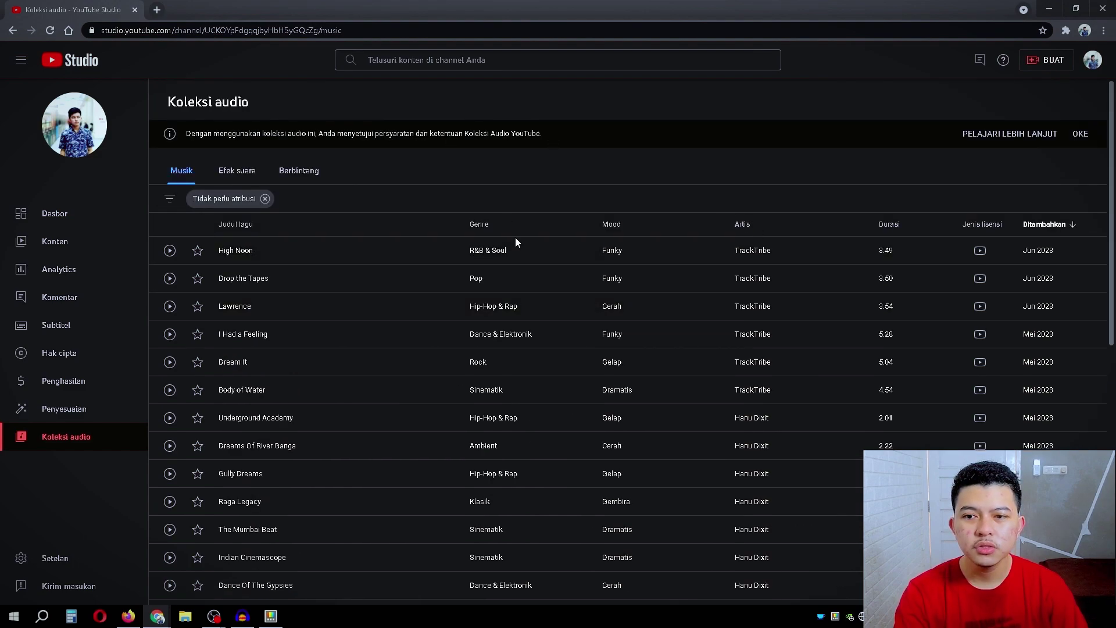
scroll(599, 319, "down", 2)
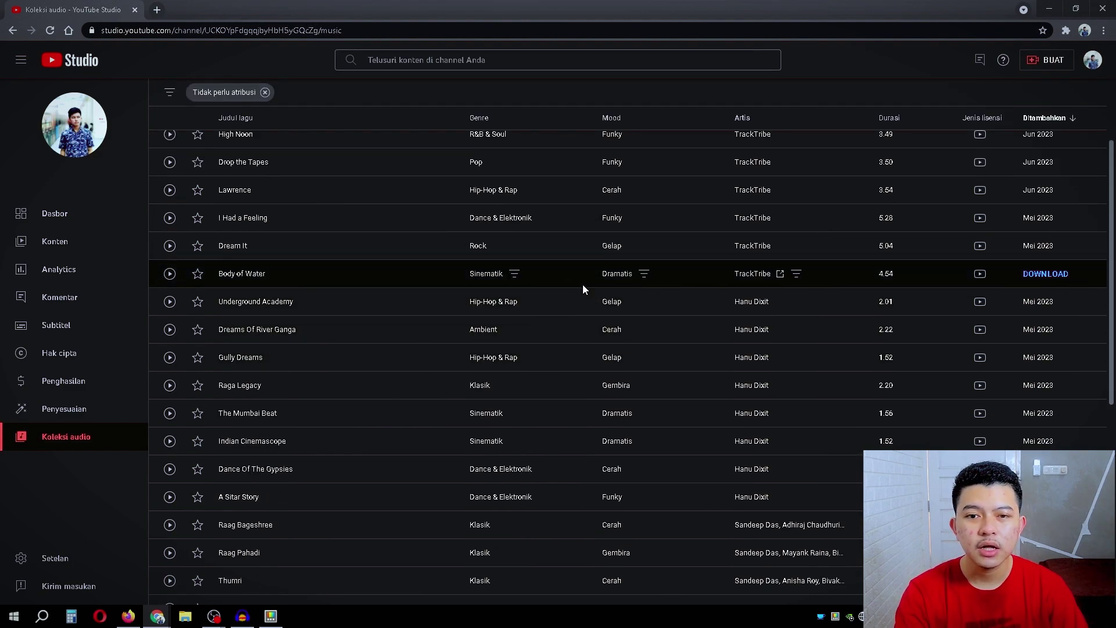
scroll(586, 331, "up", 1)
scroll(588, 346, "up", 1)
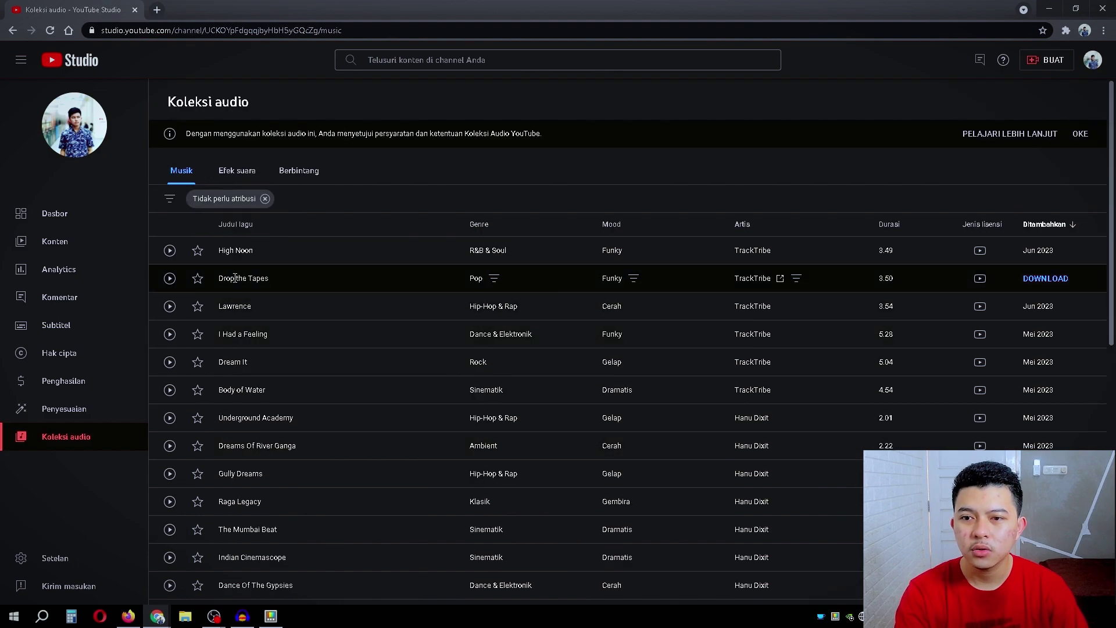
left_click(169, 279)
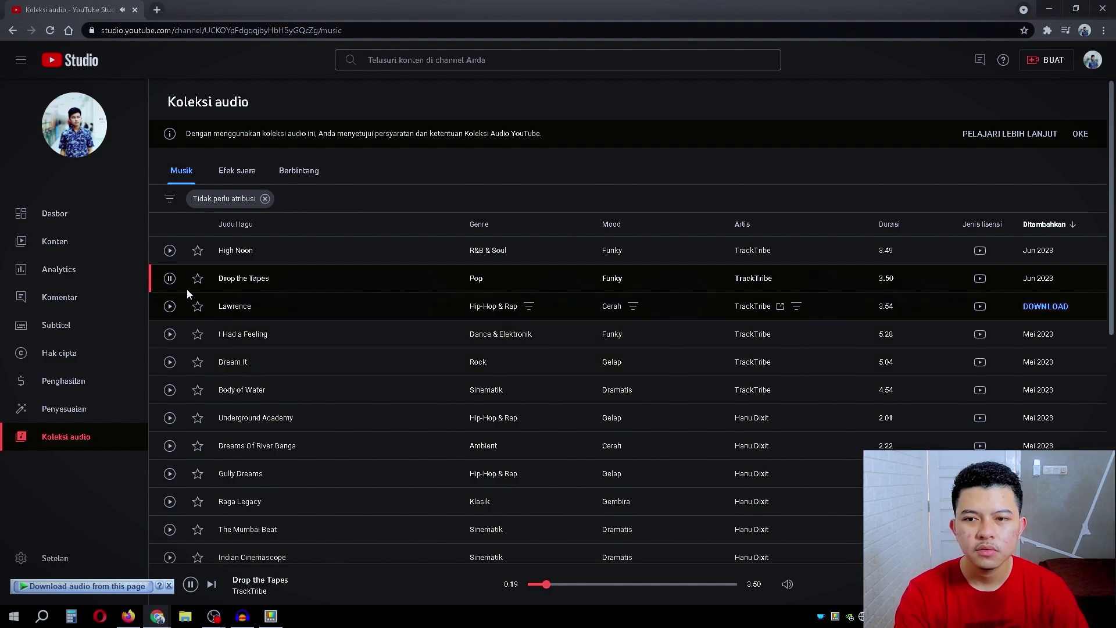
left_click(169, 278)
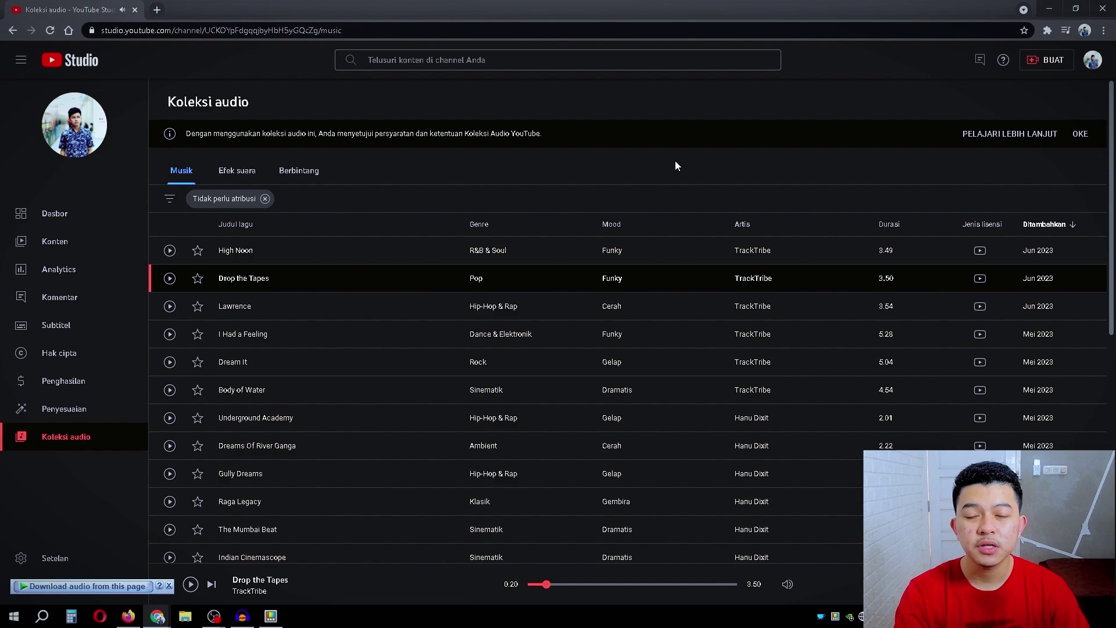
Step: Show the sound effects collection (Efek suara) and listen to one of the "Straw Squeak" effects
left_click(238, 177)
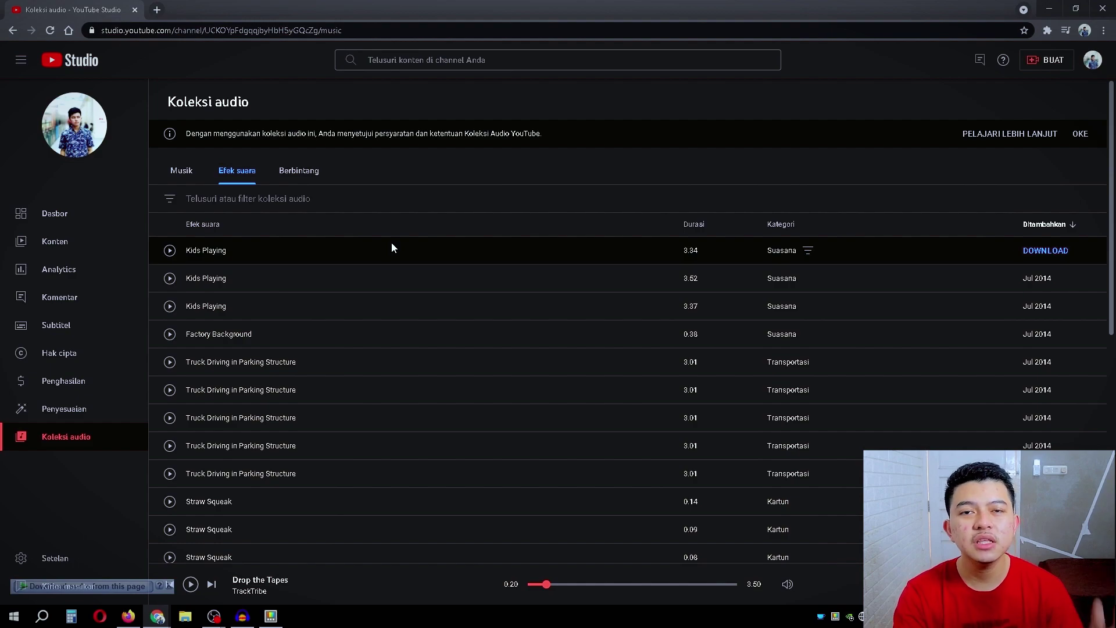
scroll(331, 334, "down", 3)
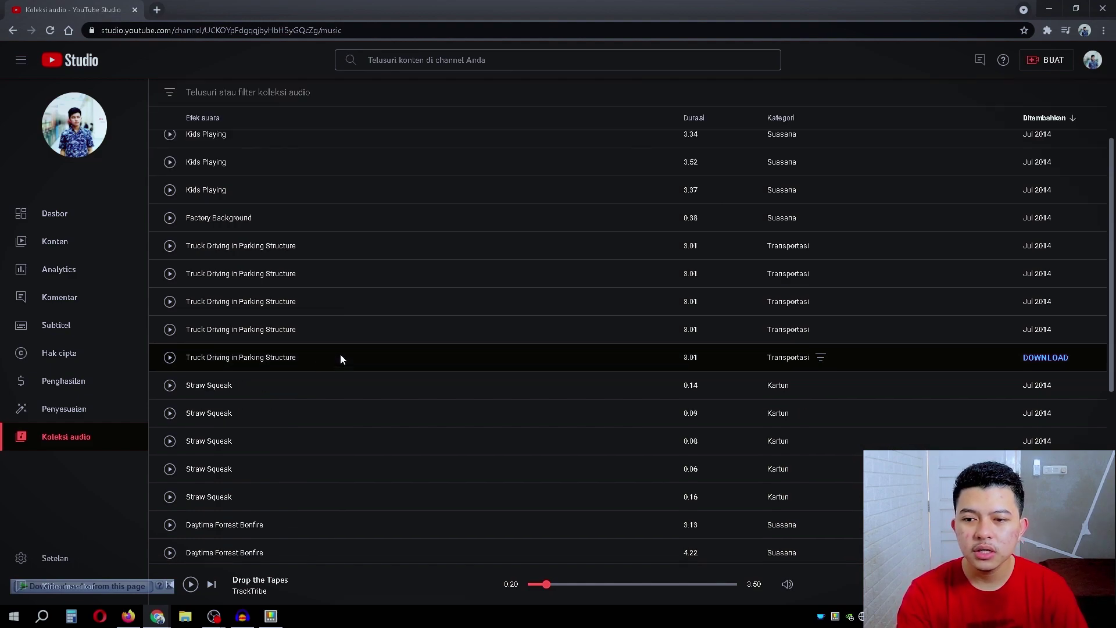
left_click(171, 387)
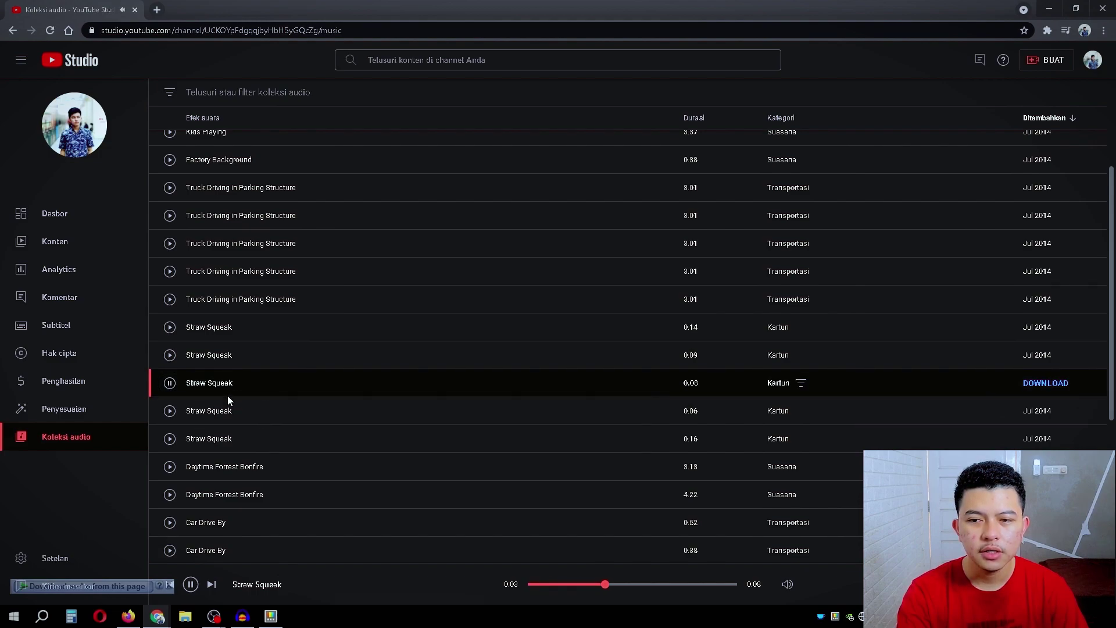
left_click(169, 384)
Step: Look further through the sound effects and listen to a preview of "Cartoon Metal Thunk"
scroll(364, 406, "down", 6)
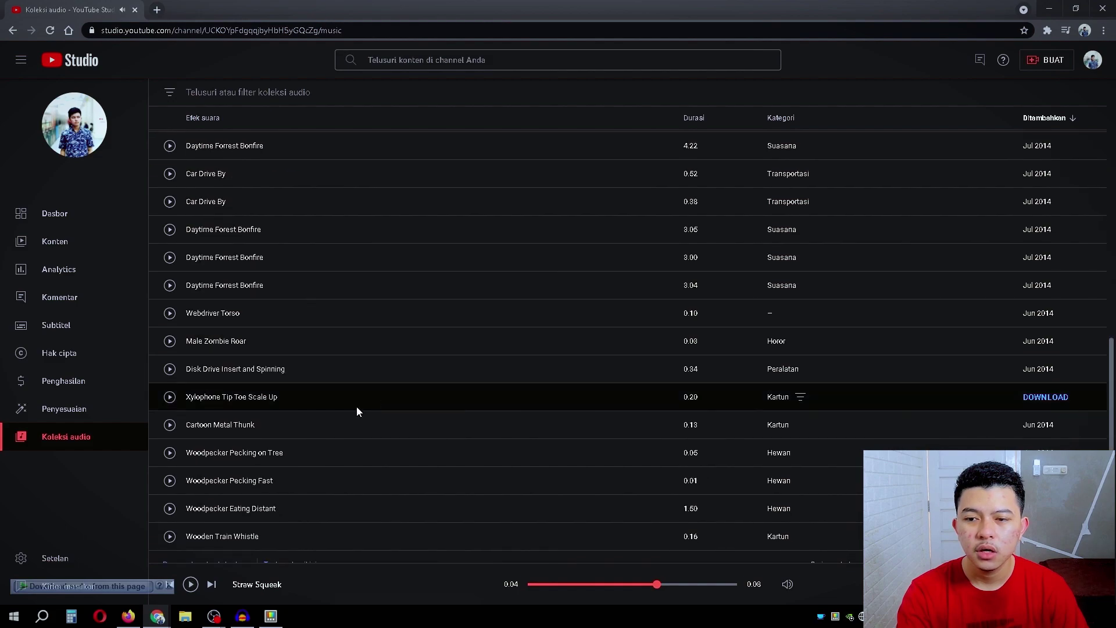
left_click(169, 424)
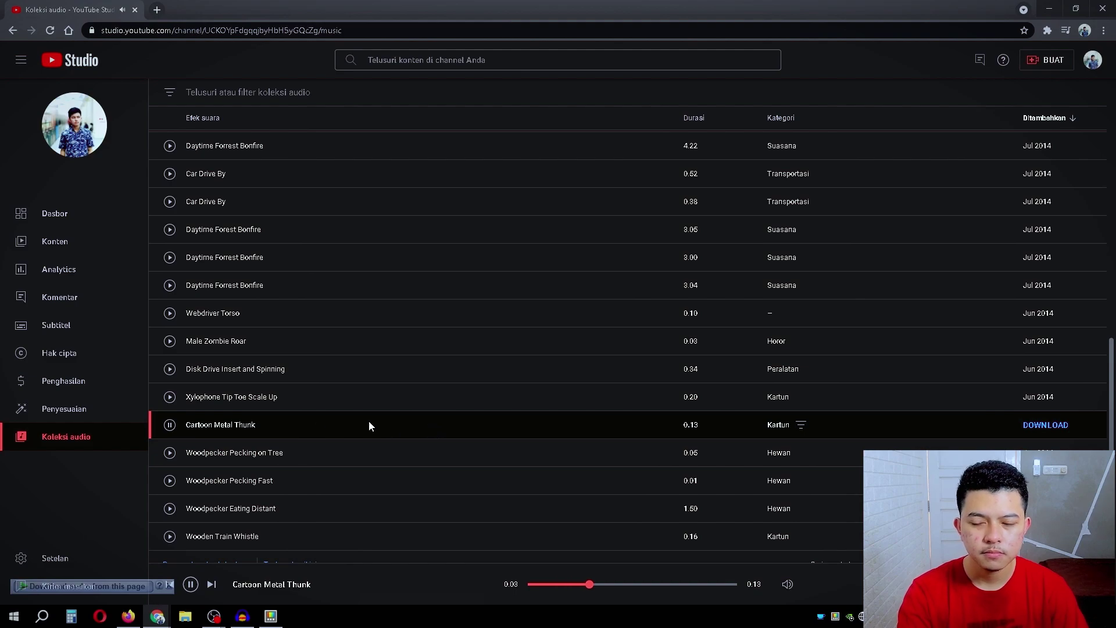
left_click(169, 425)
scroll(242, 460, "down", 1)
scroll(242, 460, "up", 10)
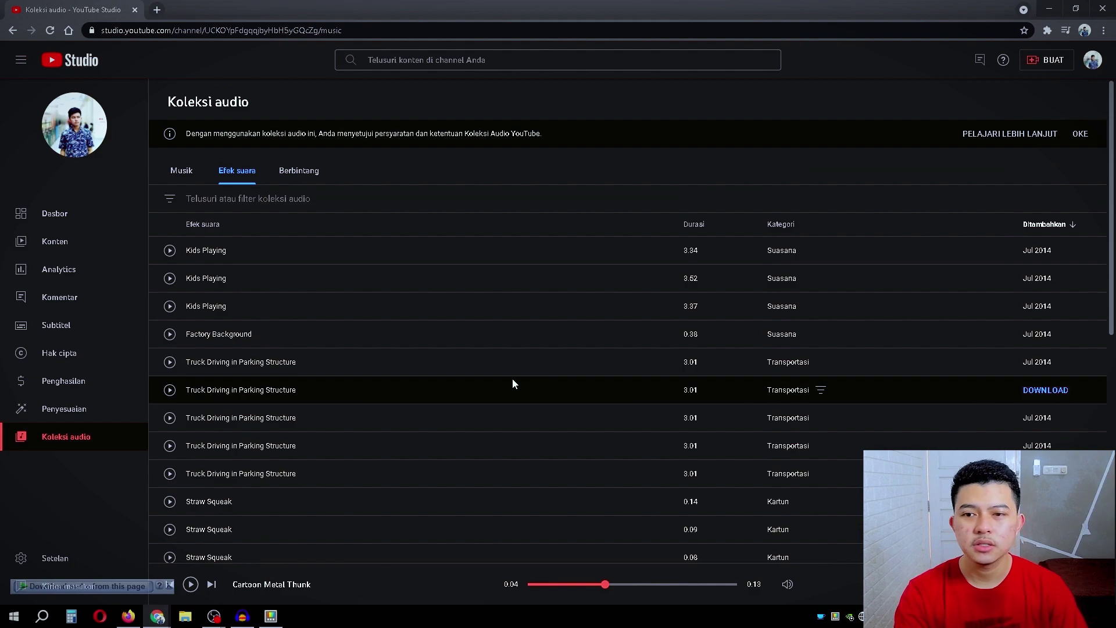
Step: Return to the music collection and add a genre filter for "Anak-anak"
left_click(187, 175)
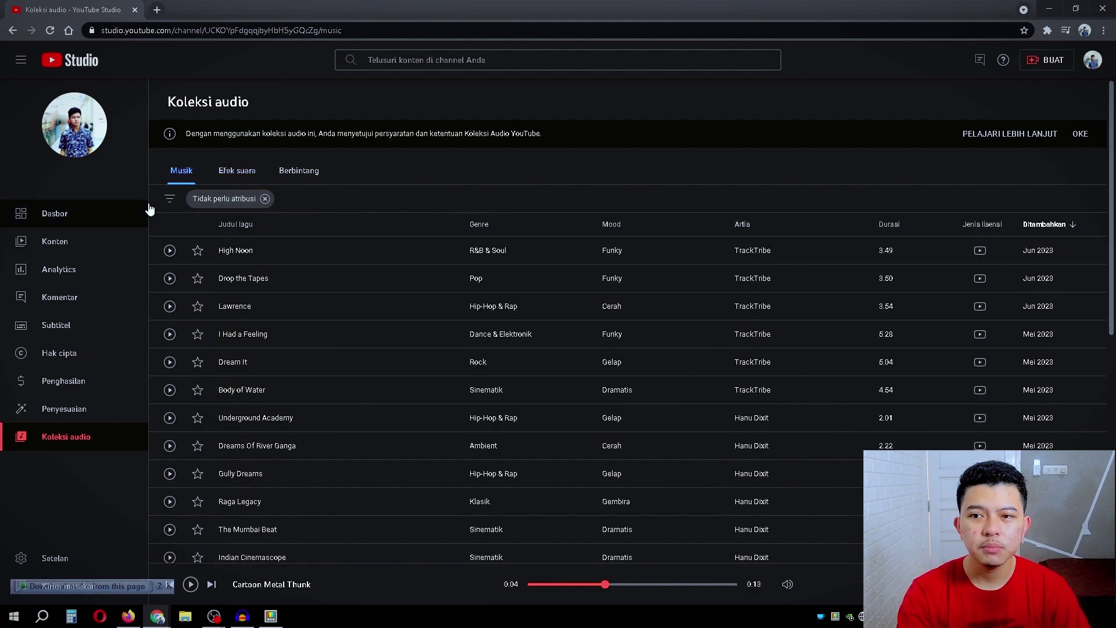
left_click(171, 204)
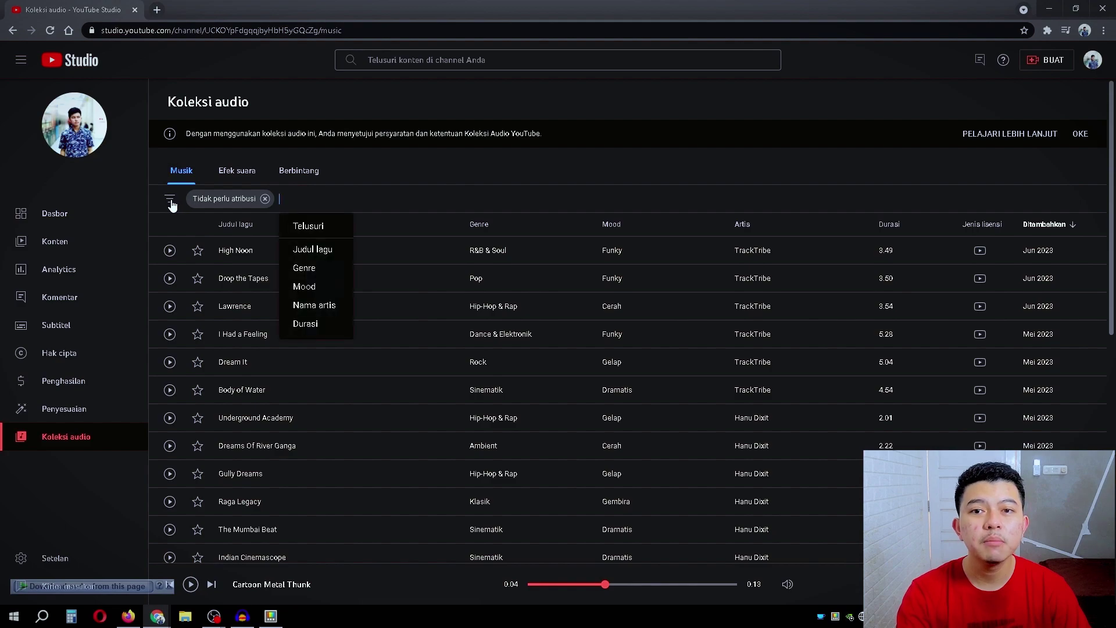
left_click(309, 270)
left_click(295, 276)
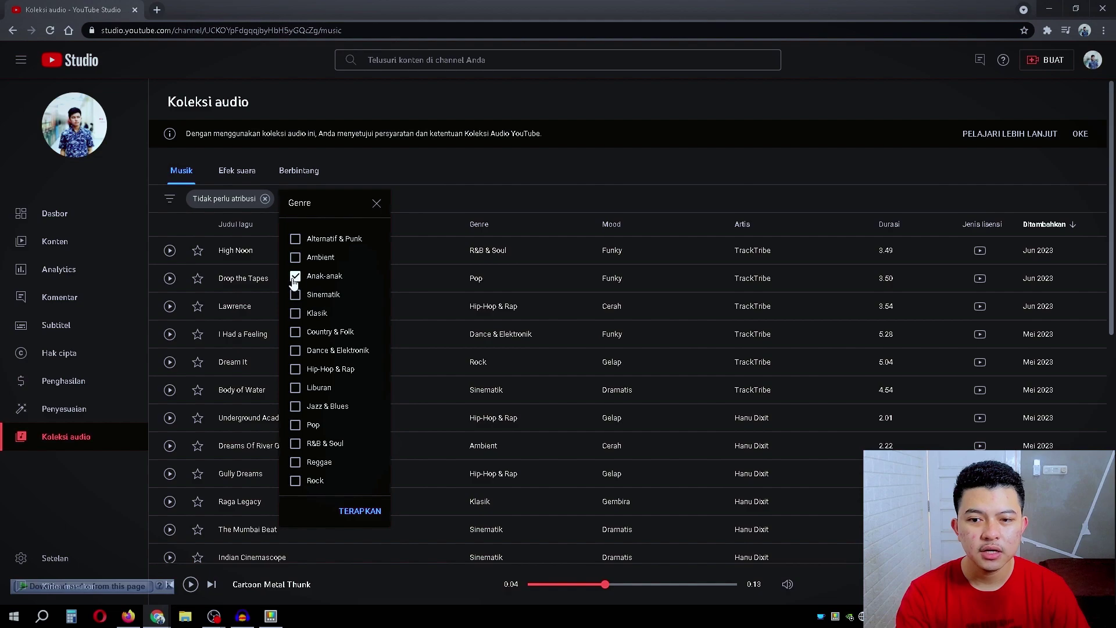
left_click(360, 511)
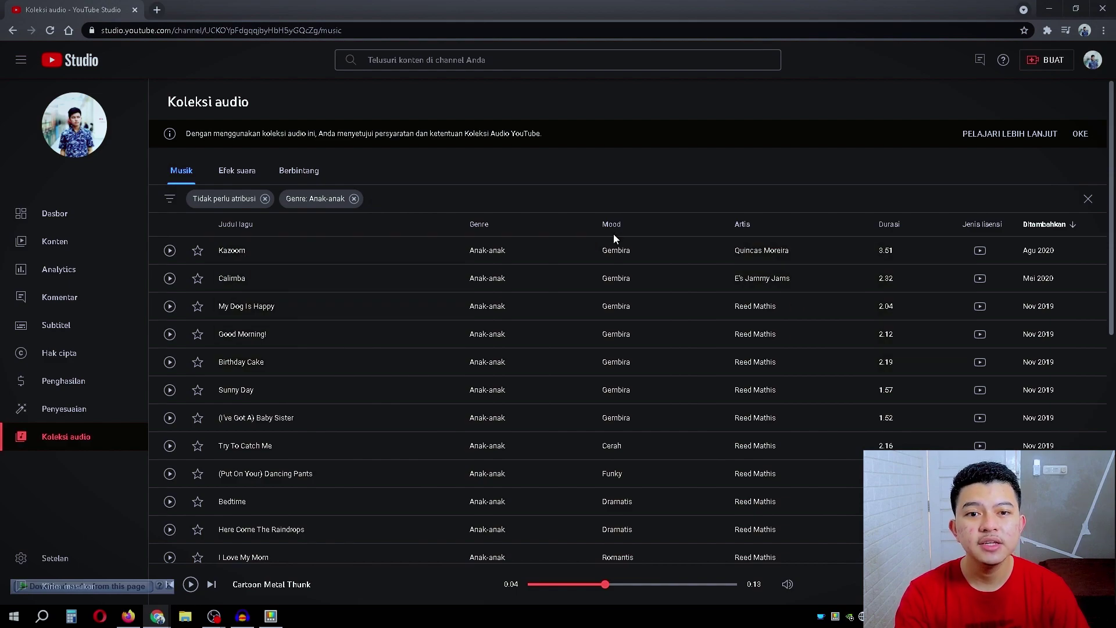
Step: Listen to previews of the children's tracks "Calimba" and "Birthday Cake"
scroll(635, 429, "down", 2)
scroll(618, 504, "up", 3)
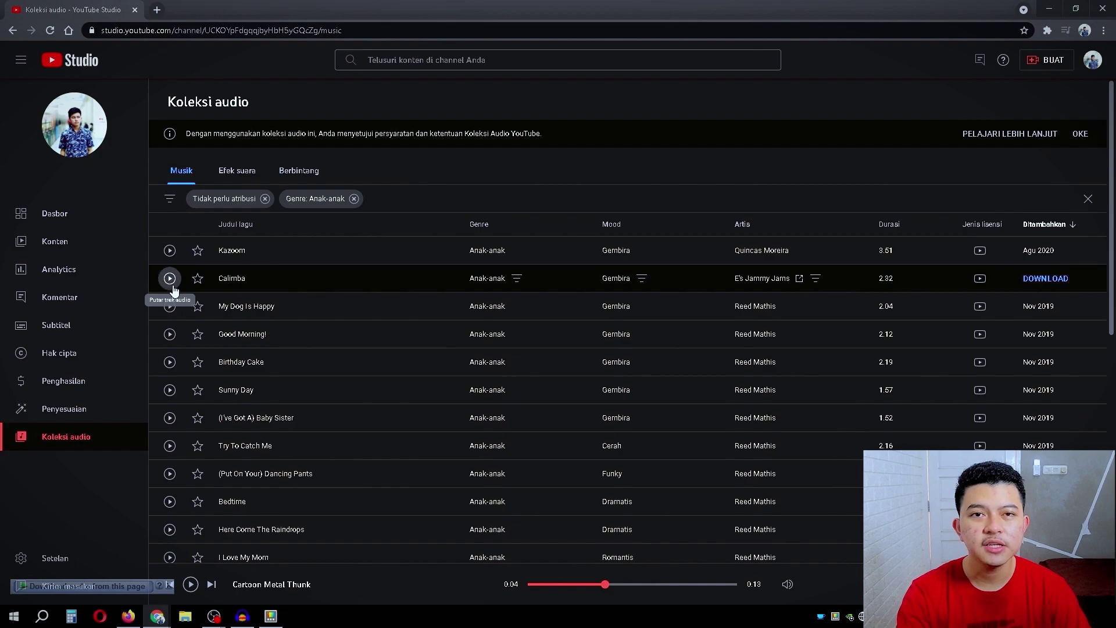
left_click(170, 278)
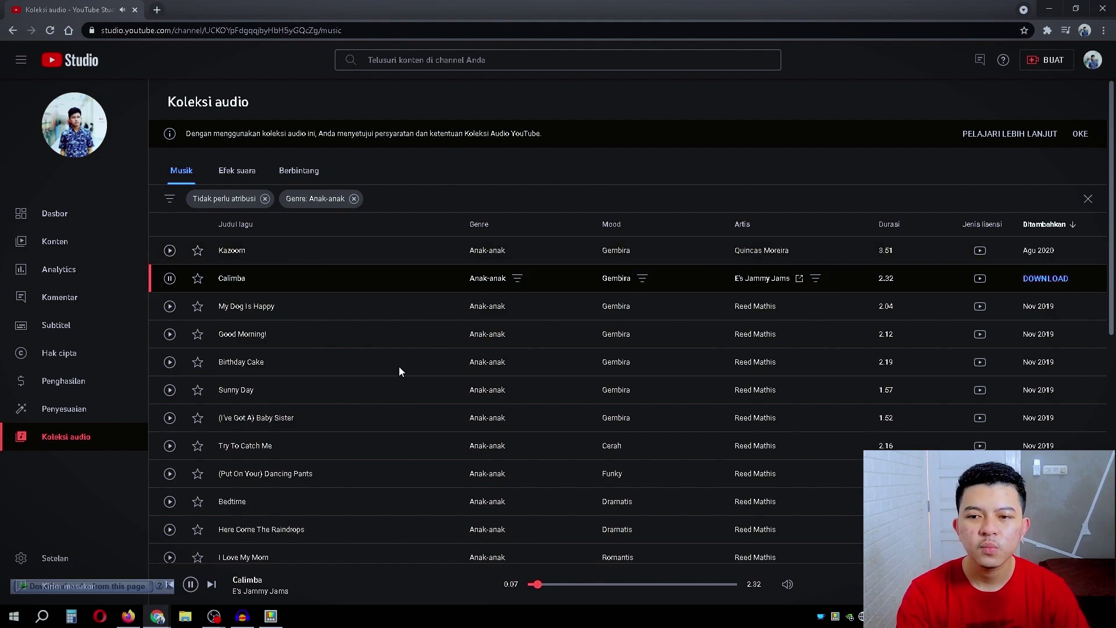
left_click(169, 279)
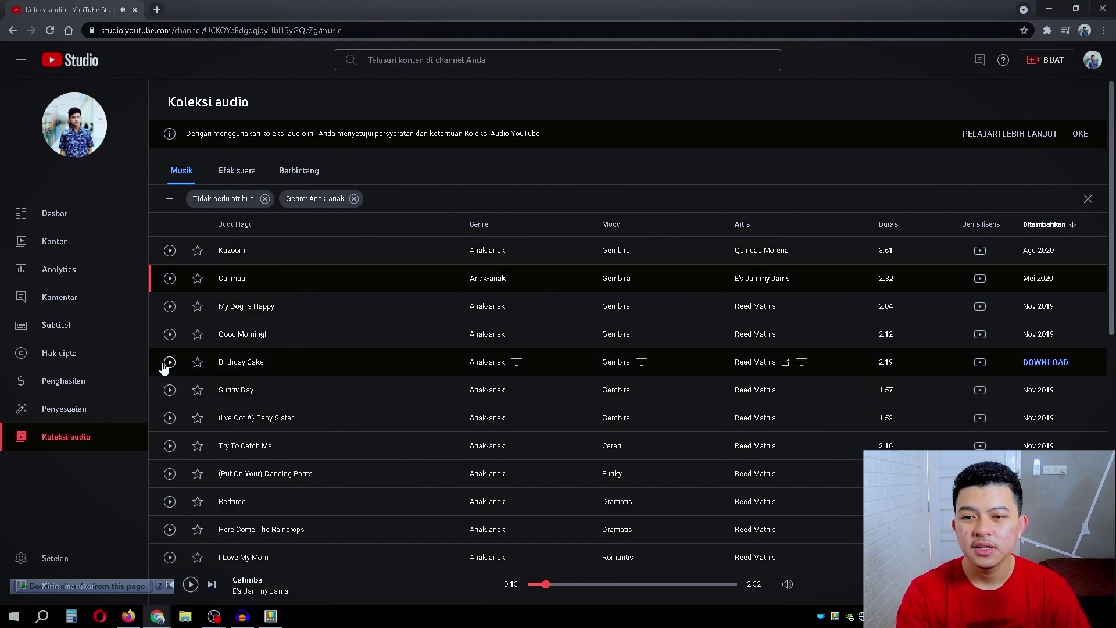
left_click(169, 363)
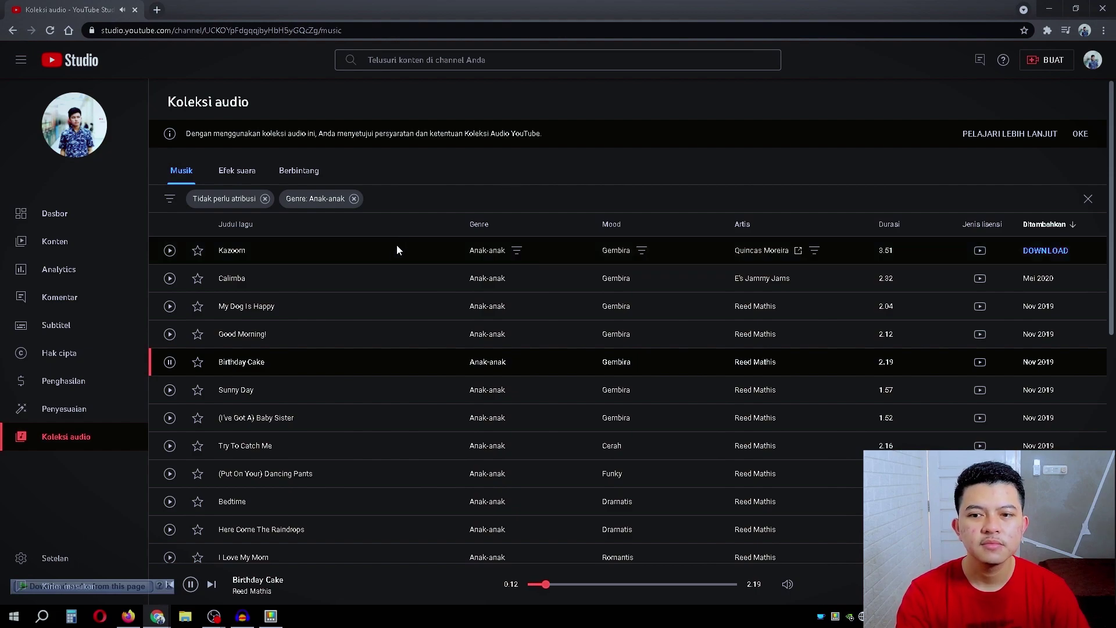
left_click(169, 362)
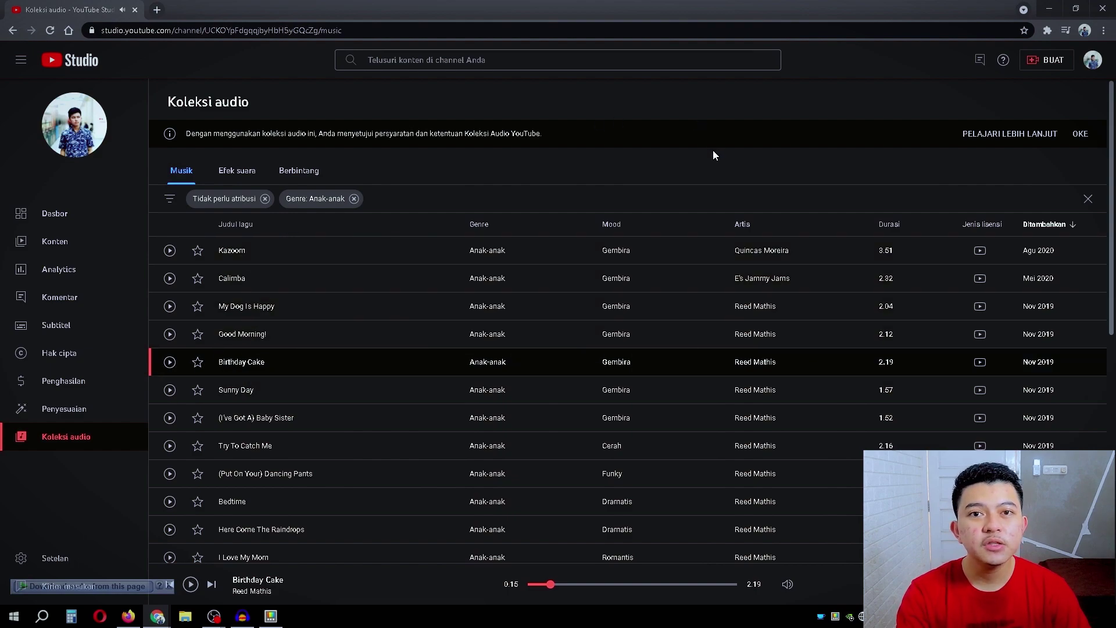
Step: Remove the "Anak-anak" genre filter and filter the music by "Perlu atribusi" instead of "Tidak perlu atribusi"
left_click(354, 198)
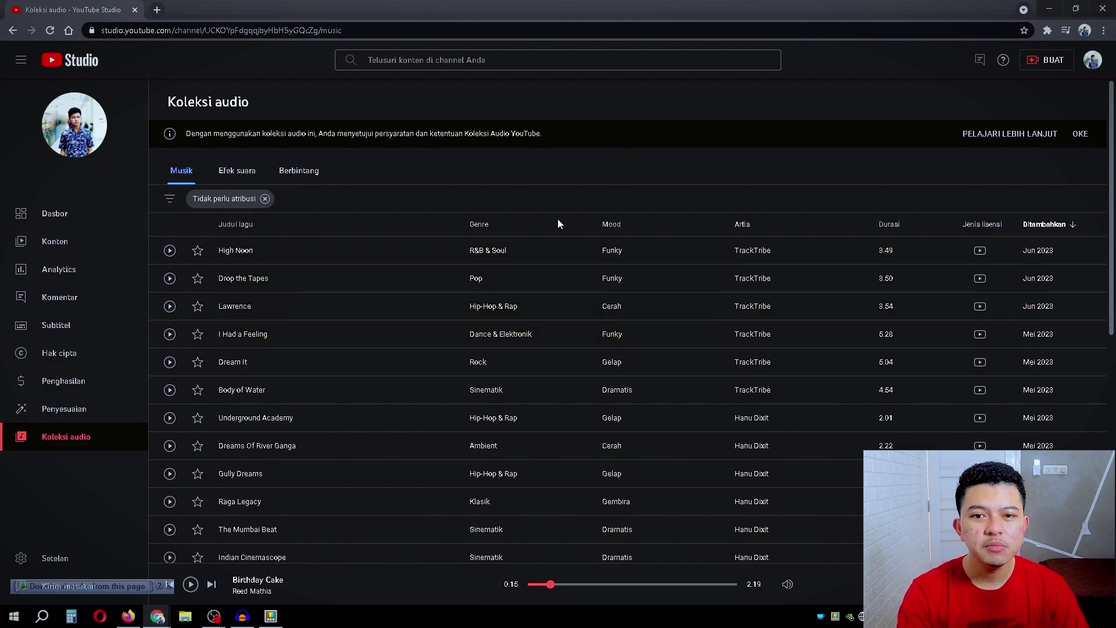
left_click(171, 203)
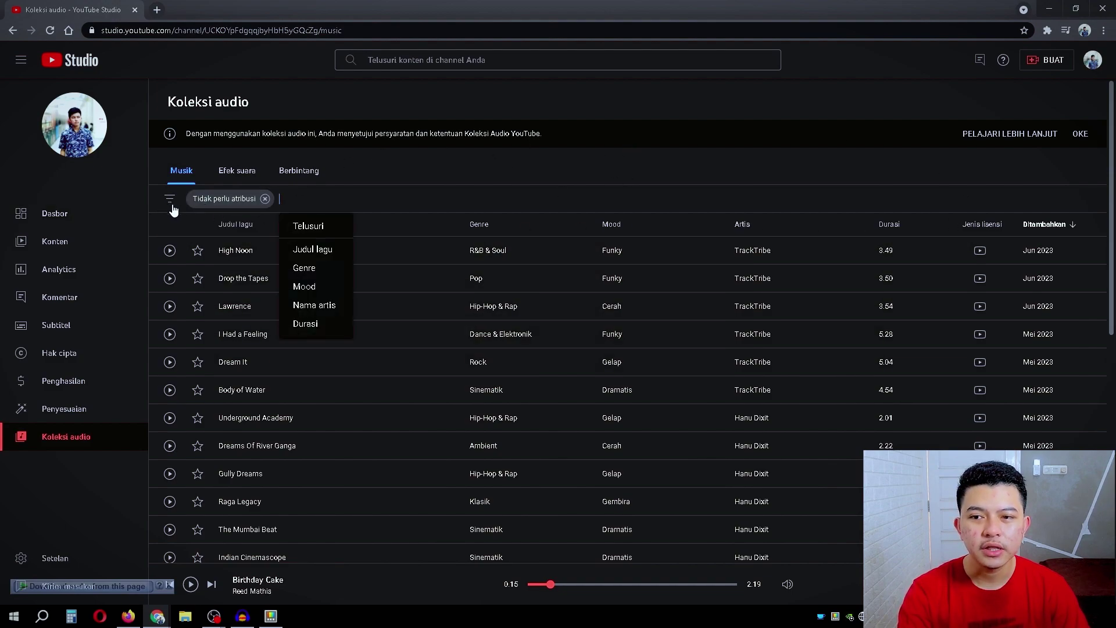
left_click(167, 204)
left_click(167, 204)
left_click(309, 225)
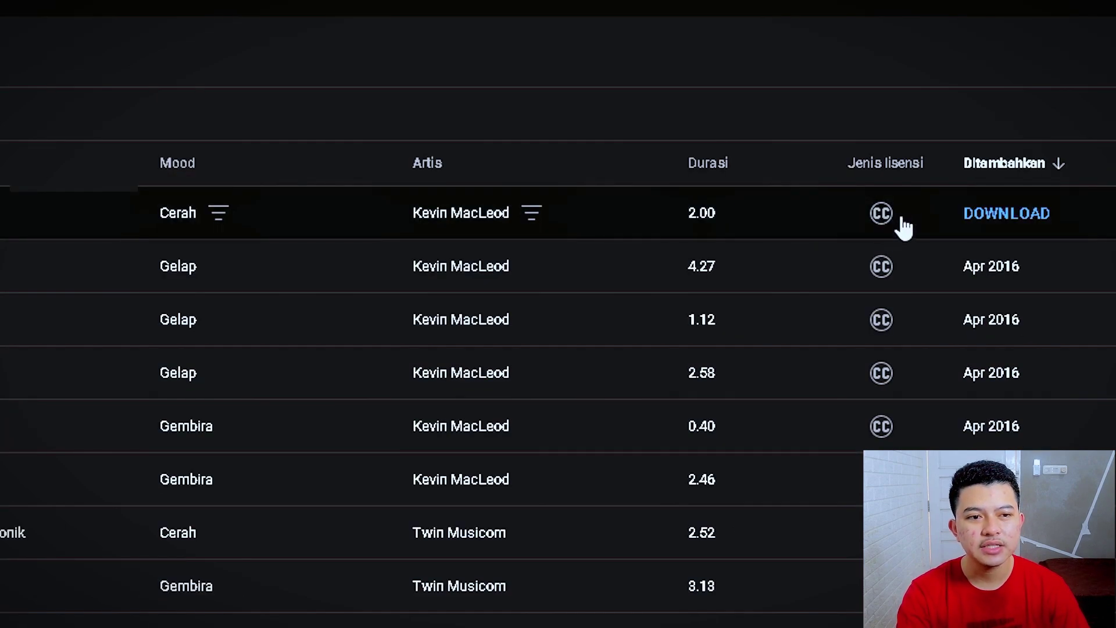
Step: Copy the Creative Commons attribution text from the license details of "Merry Go - Silent Film Light" and close the details
mouse_move(884, 219)
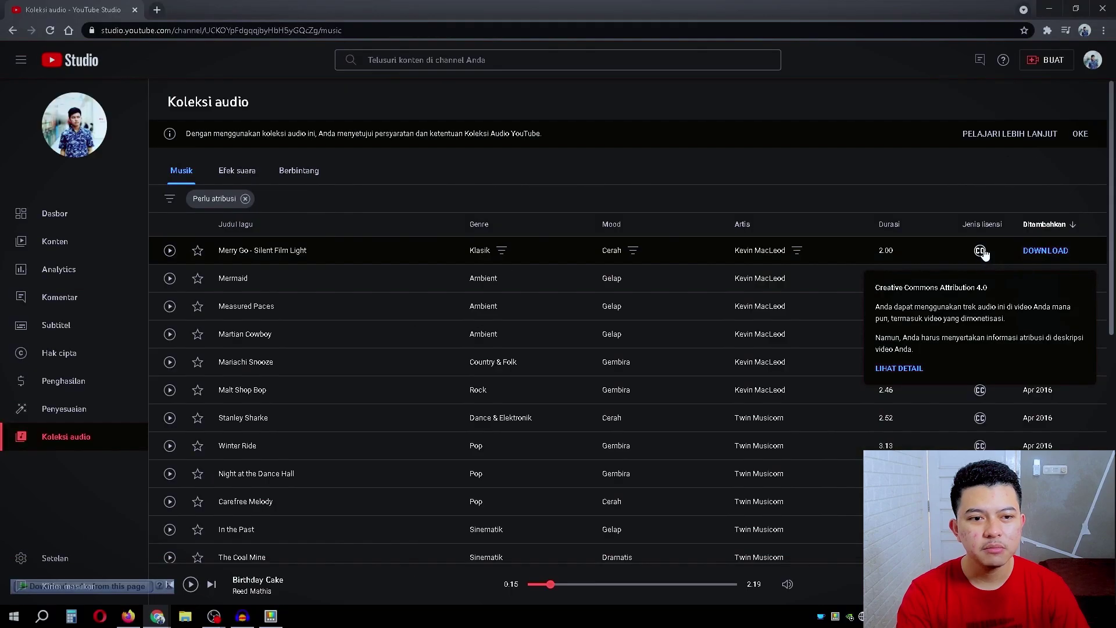
left_click(981, 253)
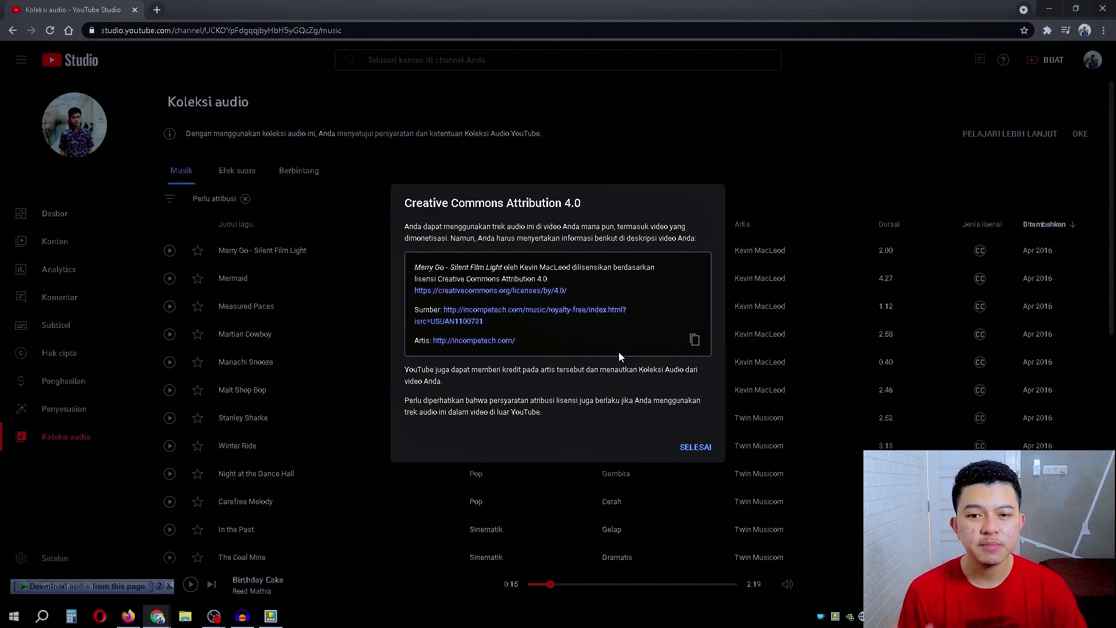
left_click(694, 342)
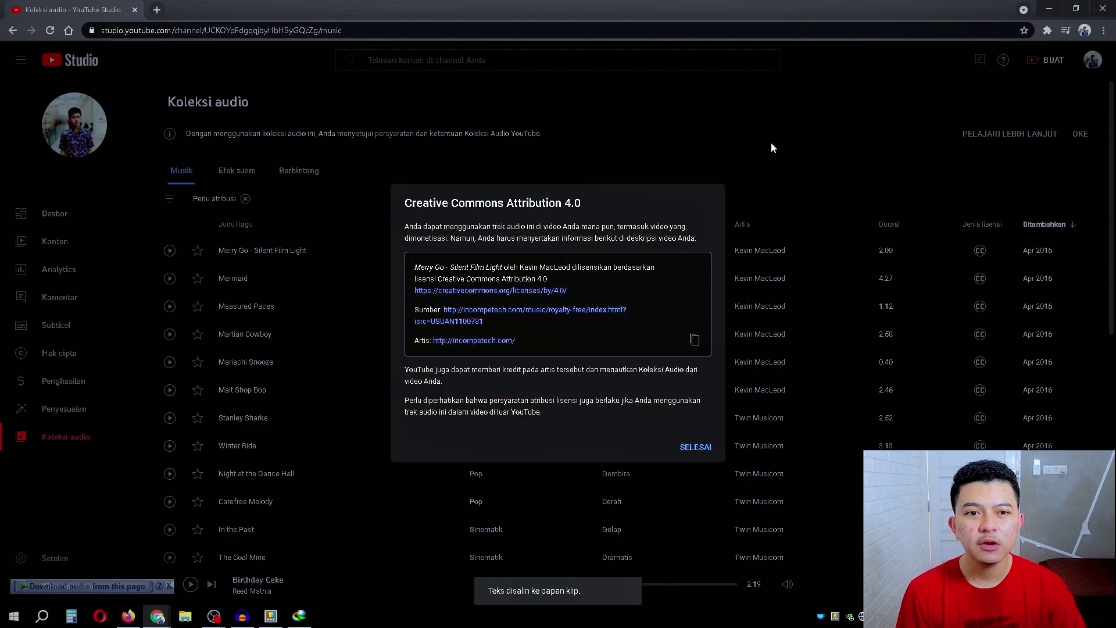
left_click(696, 446)
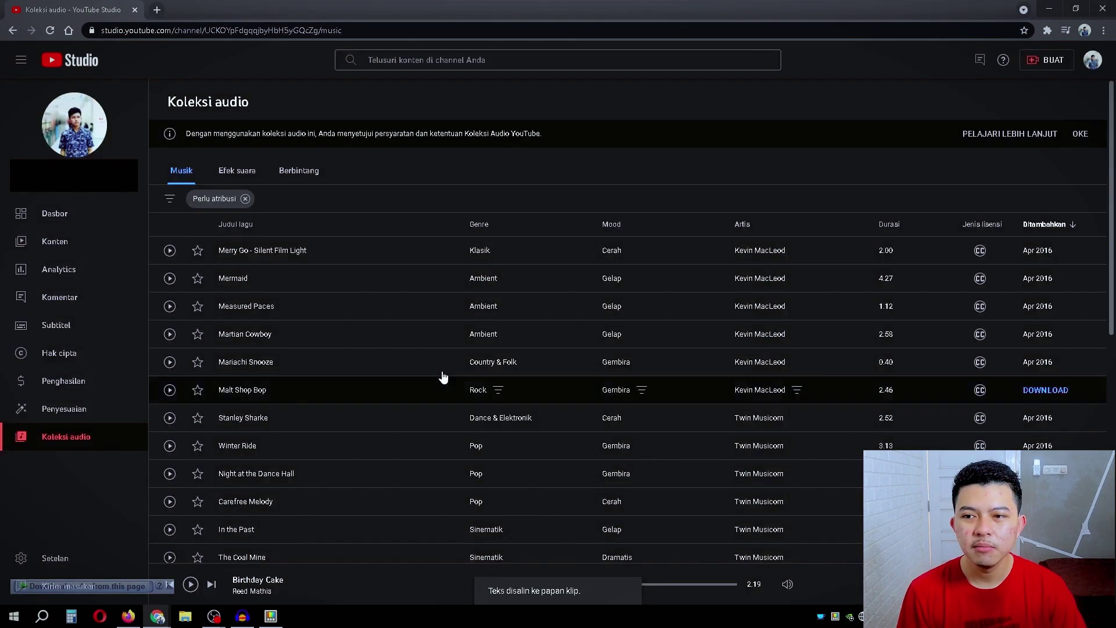
Step: Paste the copied attribution text into the description of the channel video "Materi 5 Konsep & Klasifikasi Biaya dalam Akuntansi Biaya" and save the changes
left_click(69, 252)
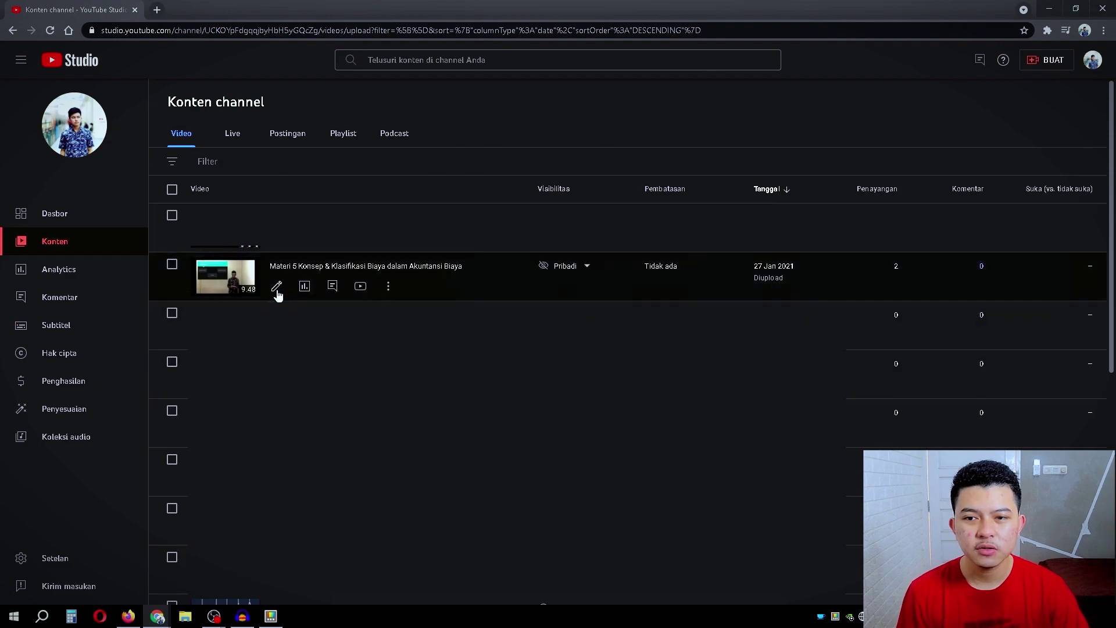
left_click(277, 287)
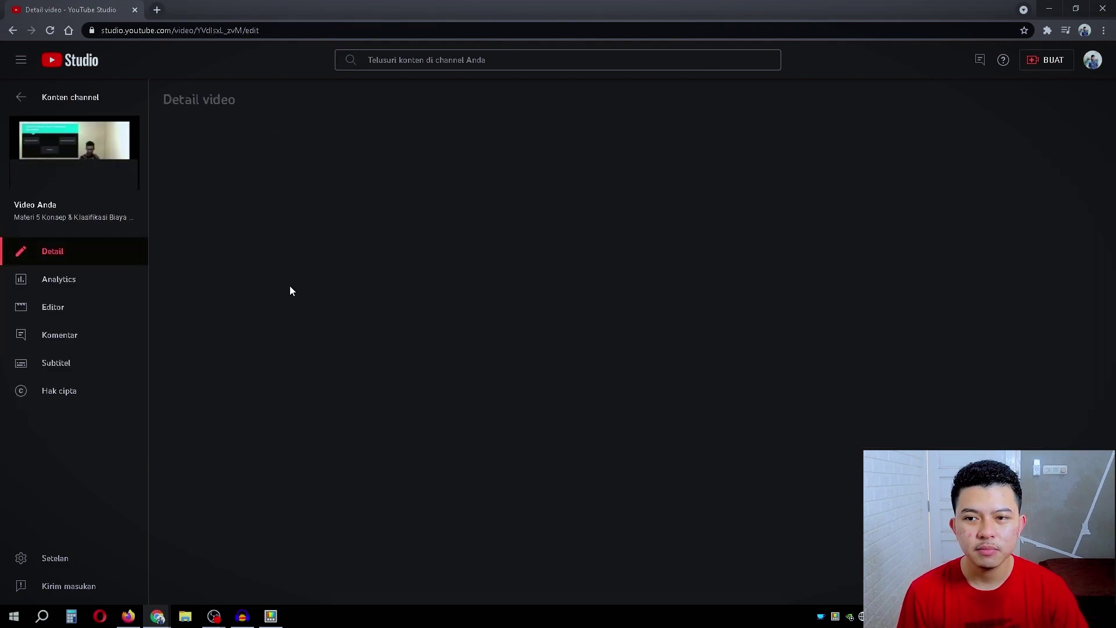
left_click(845, 239)
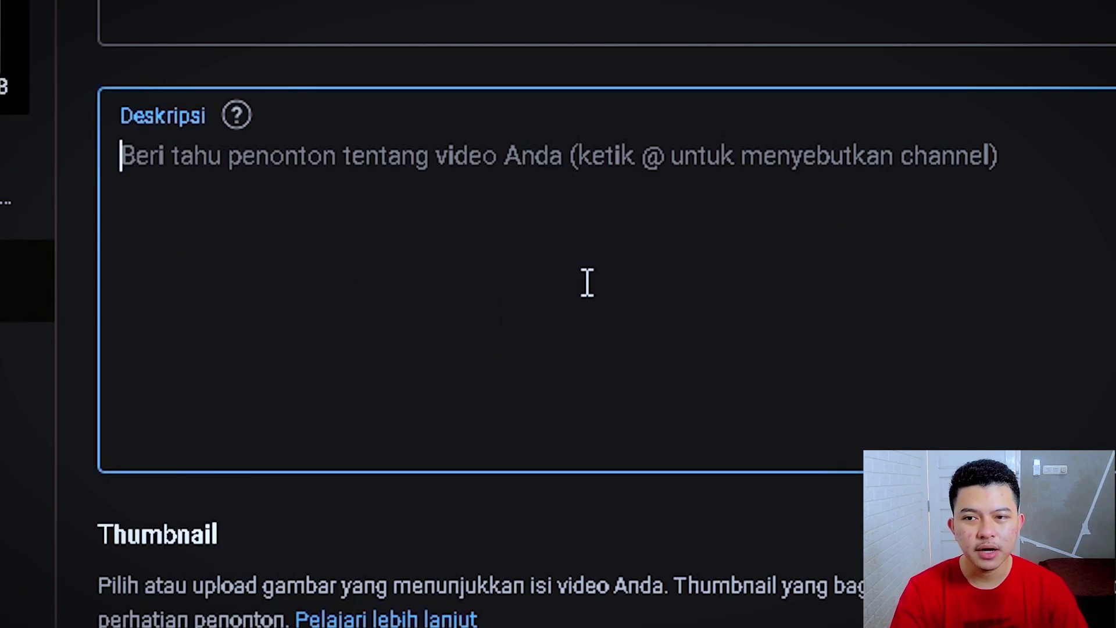
key("ctrl+v")
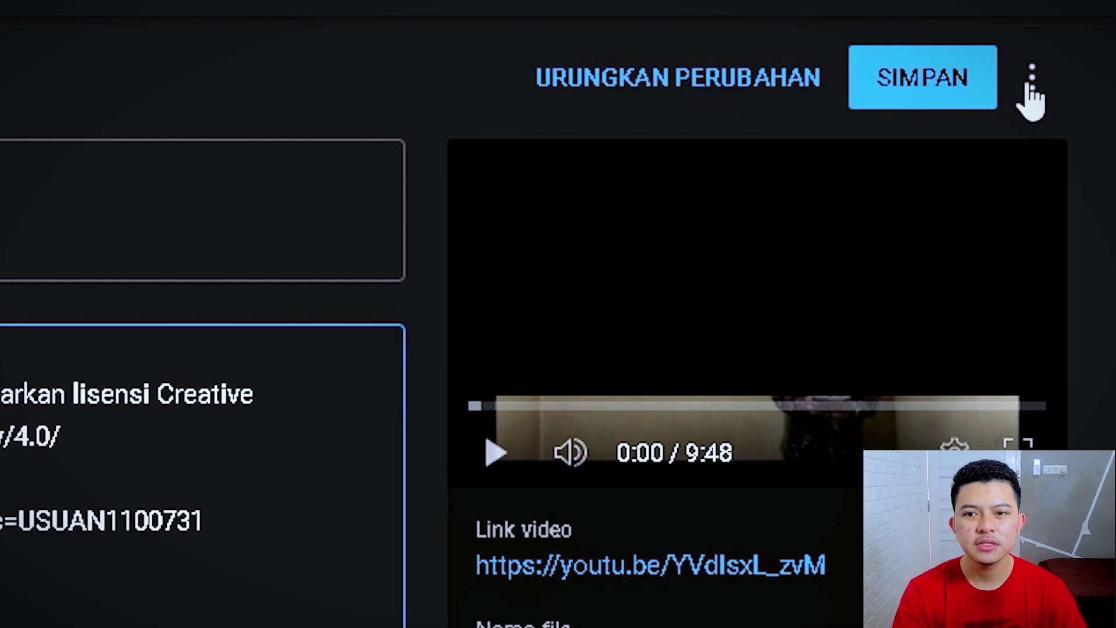
left_click(935, 83)
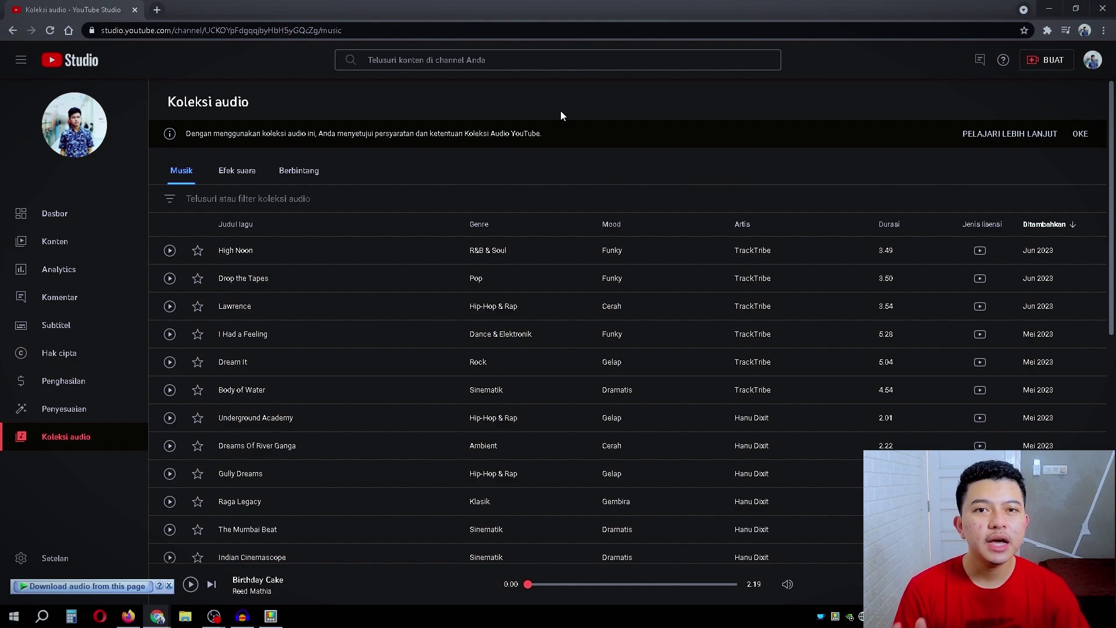
Step: Filter the audio library's music by "Tidak perlu atribusi" and look through the listed tracks and their license types
left_click(170, 201)
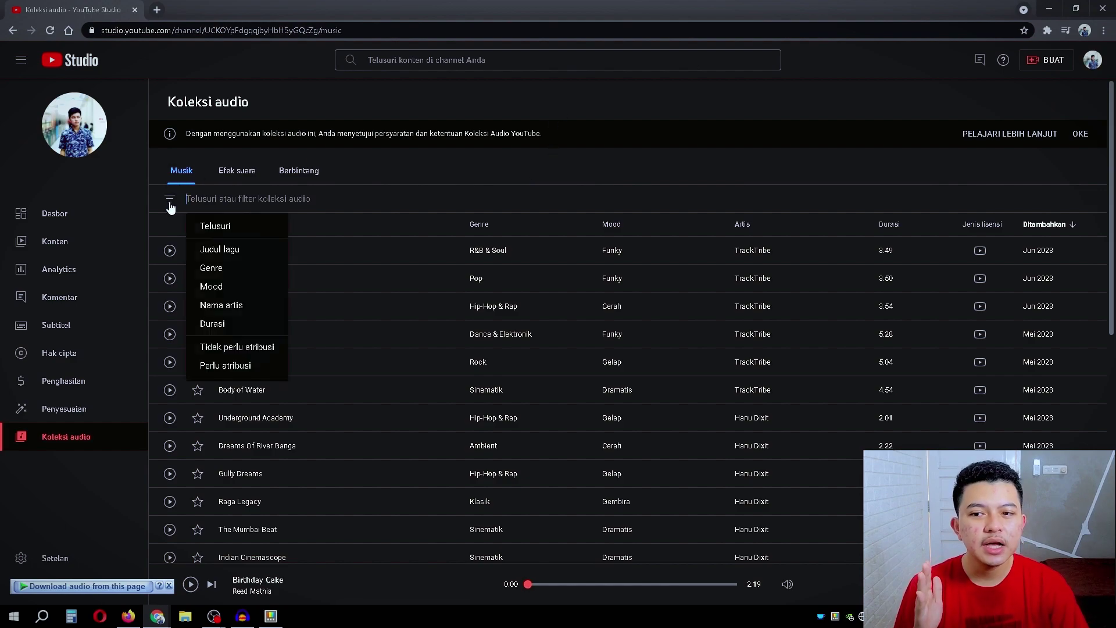
left_click(239, 354)
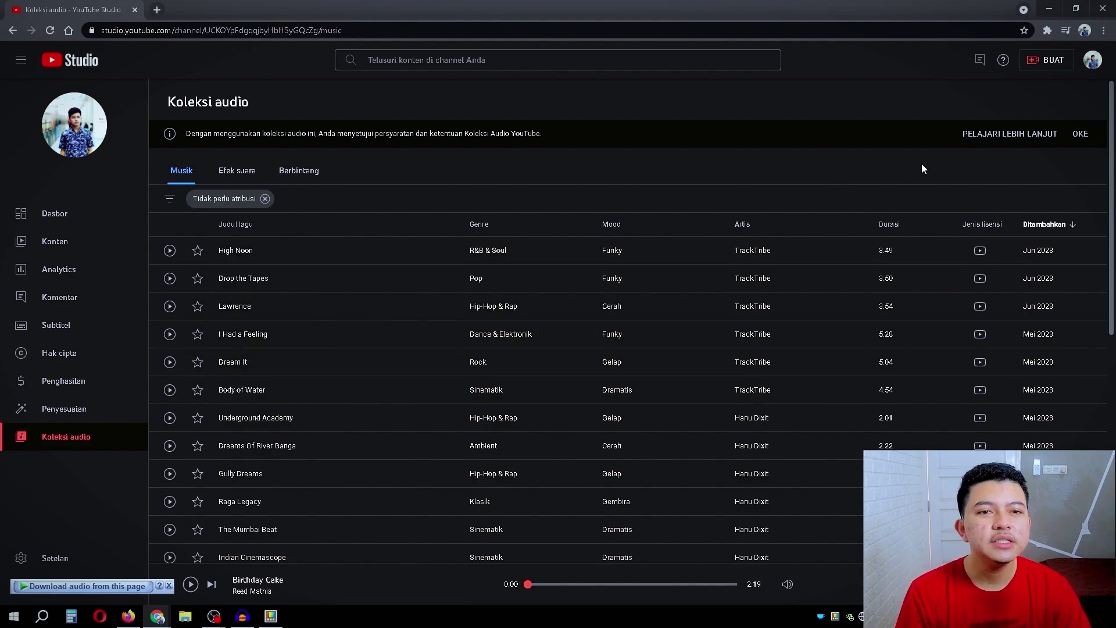
mouse_move(981, 251)
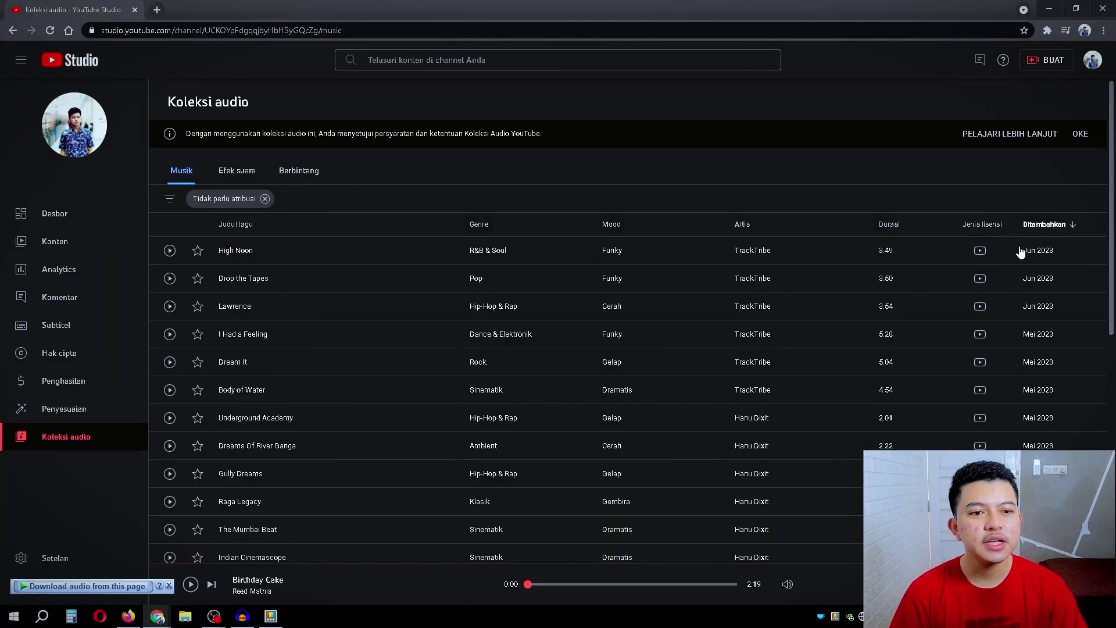
mouse_move(943, 252)
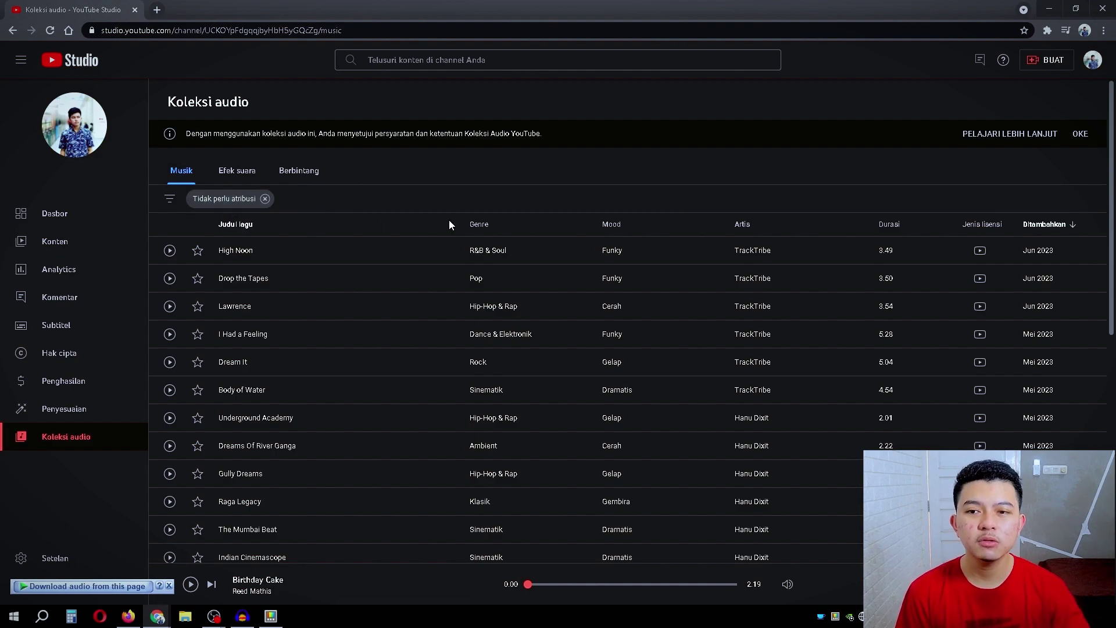
scroll(449, 262, "down", 7)
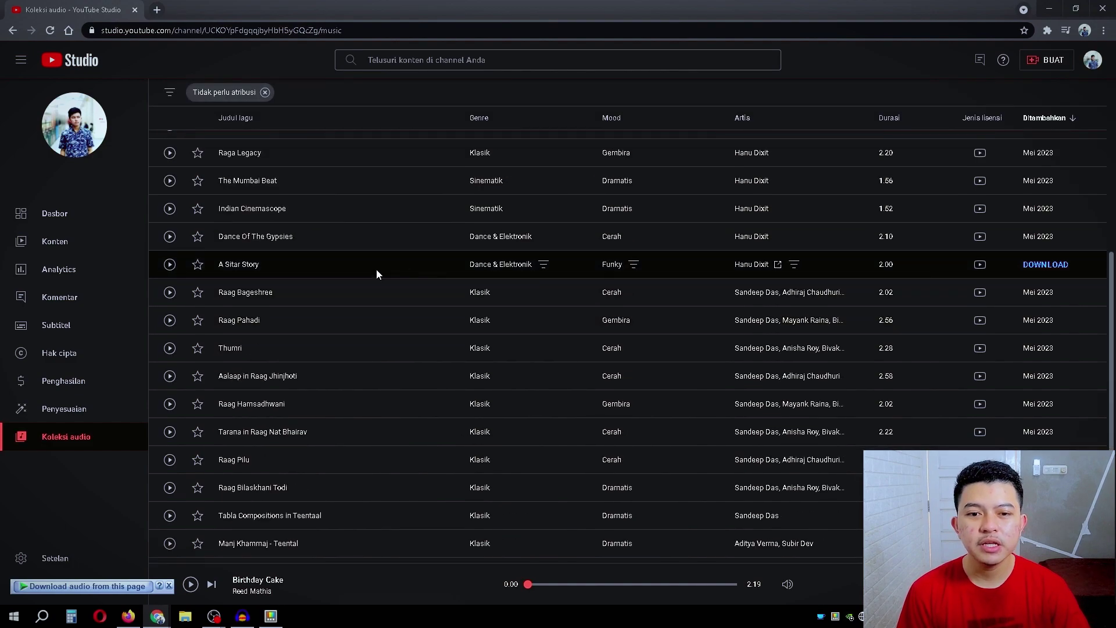
scroll(407, 303, "up", 6)
scroll(414, 341, "up", 1)
Step: Add a genre filter for "Sinematik" to the music list
left_click(169, 201)
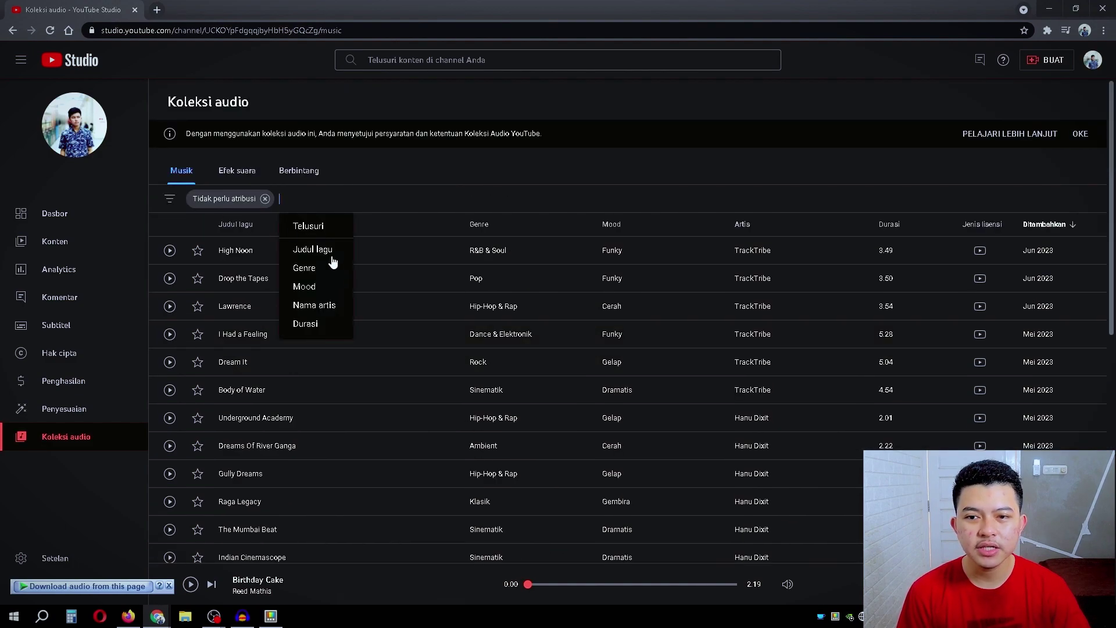
left_click(308, 271)
left_click(298, 298)
left_click(360, 511)
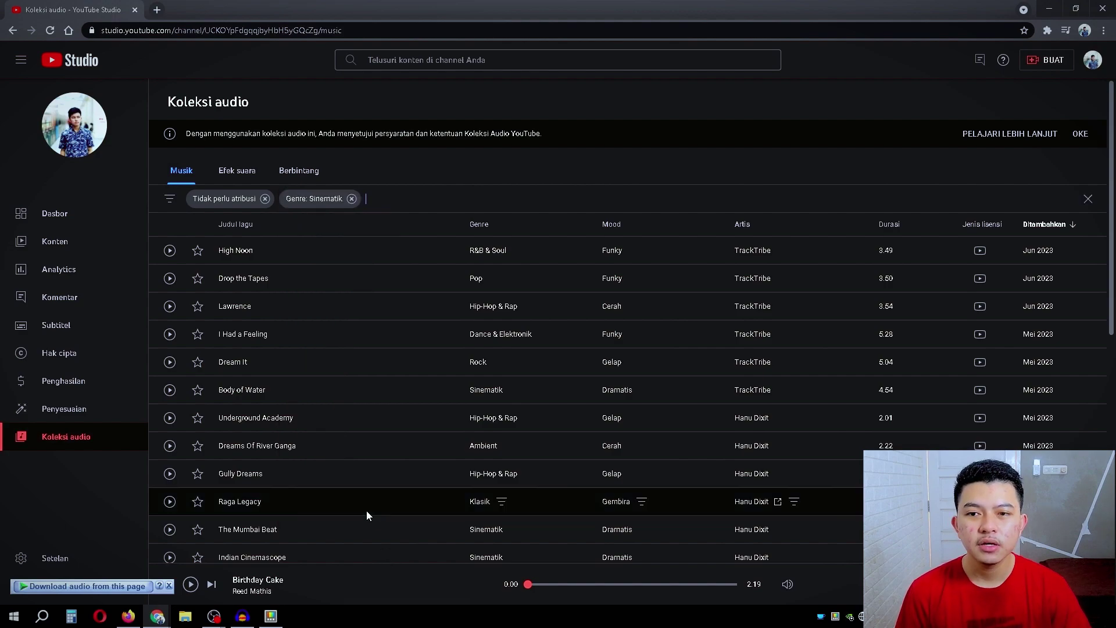
Step: Narrow the cinematic tracks further with a mood filter for "Cerah"
left_click(172, 209)
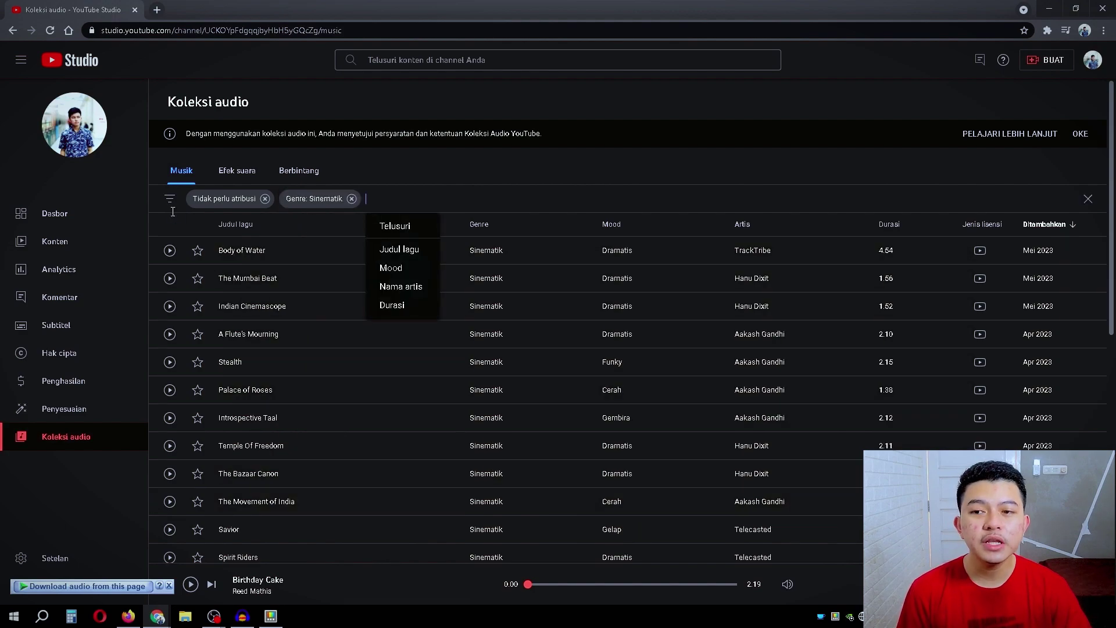
left_click(395, 271)
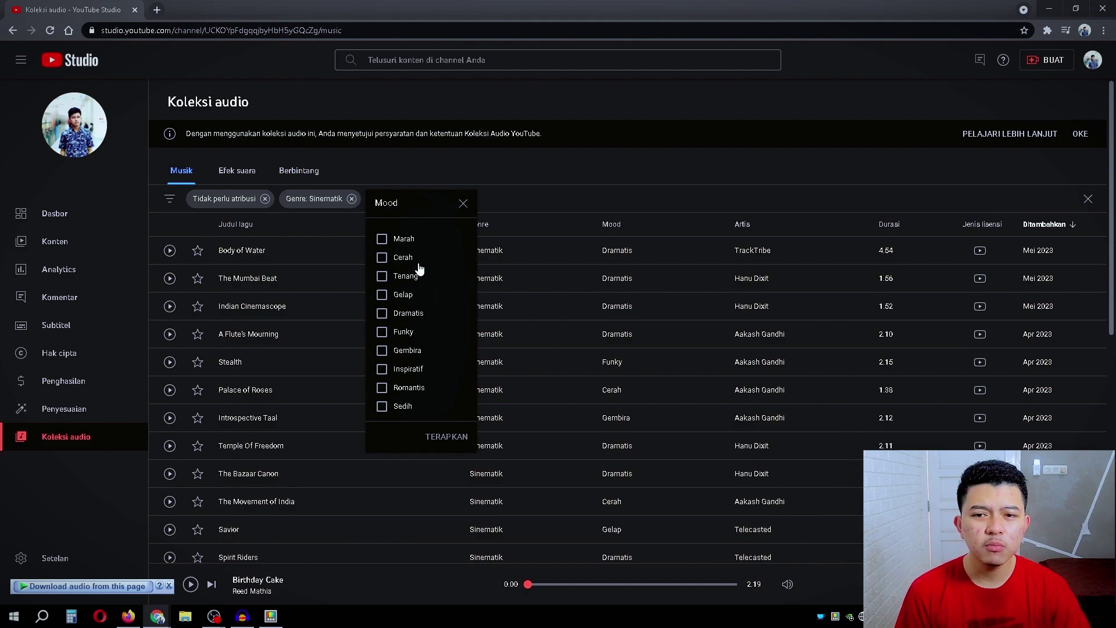
left_click(384, 259)
left_click(445, 436)
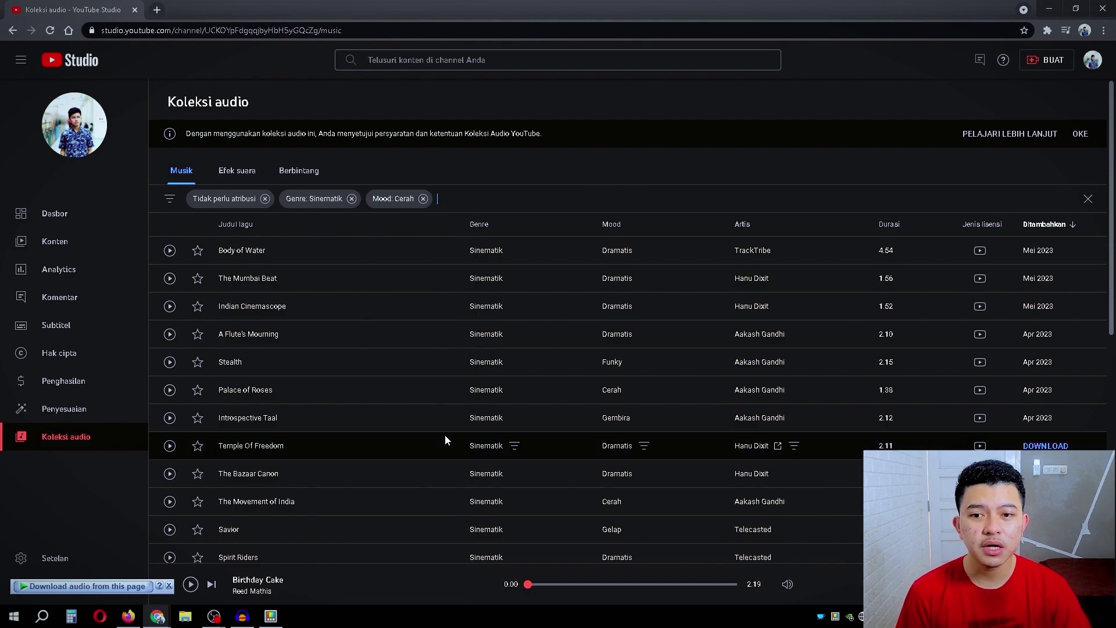
Step: Listen to a preview of the track "Slingshot" in the filtered list and stop the playback
scroll(543, 347, "down", 2)
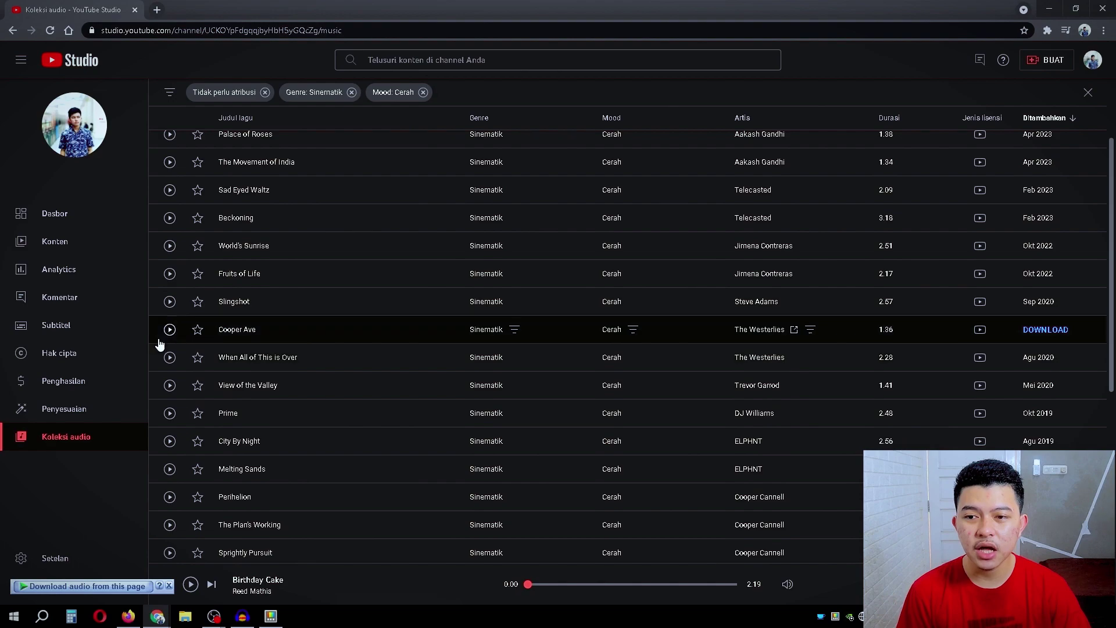
left_click(169, 301)
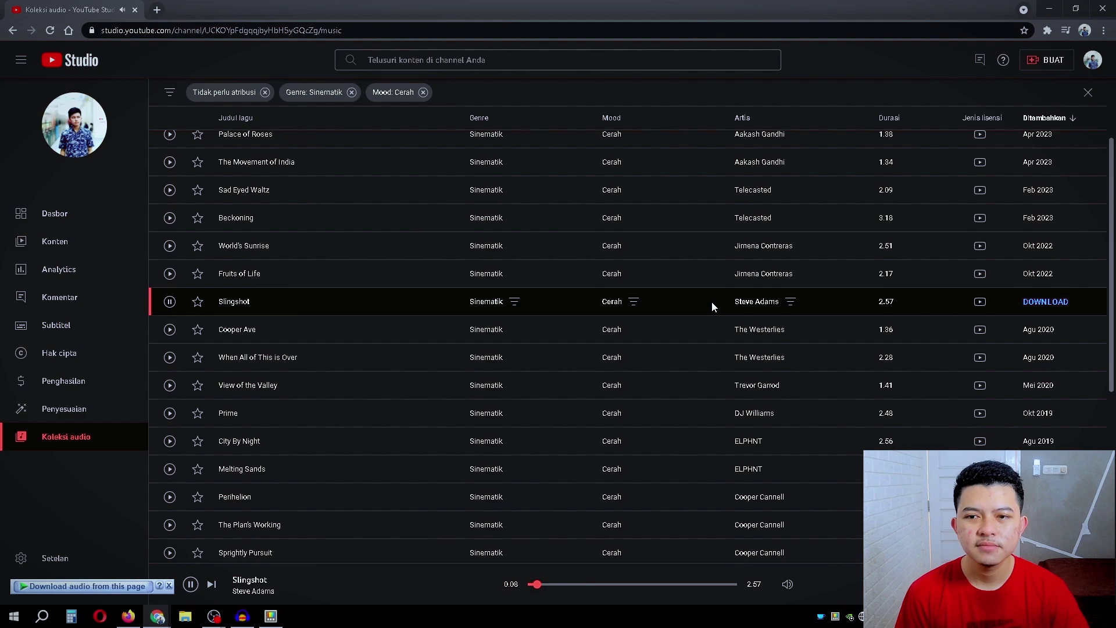
left_click(169, 301)
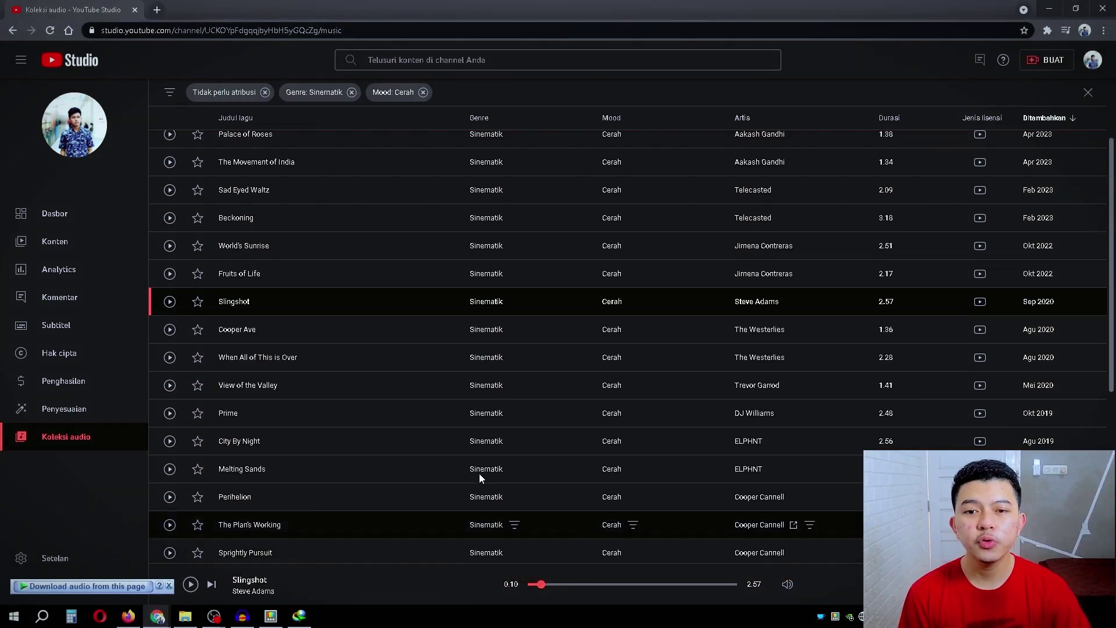
mouse_move(556, 417)
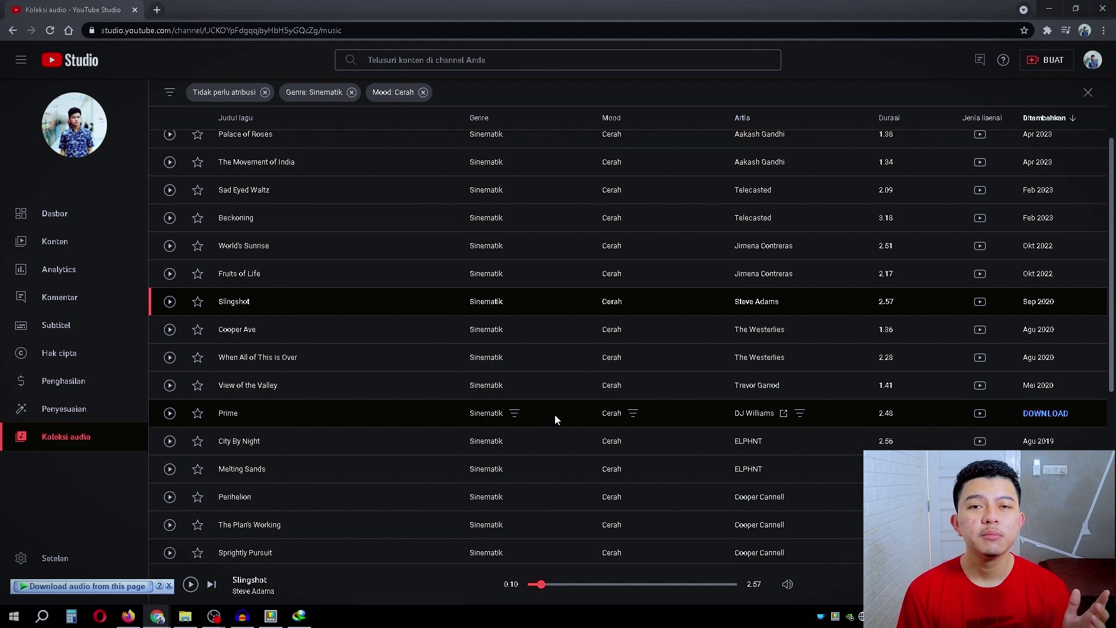